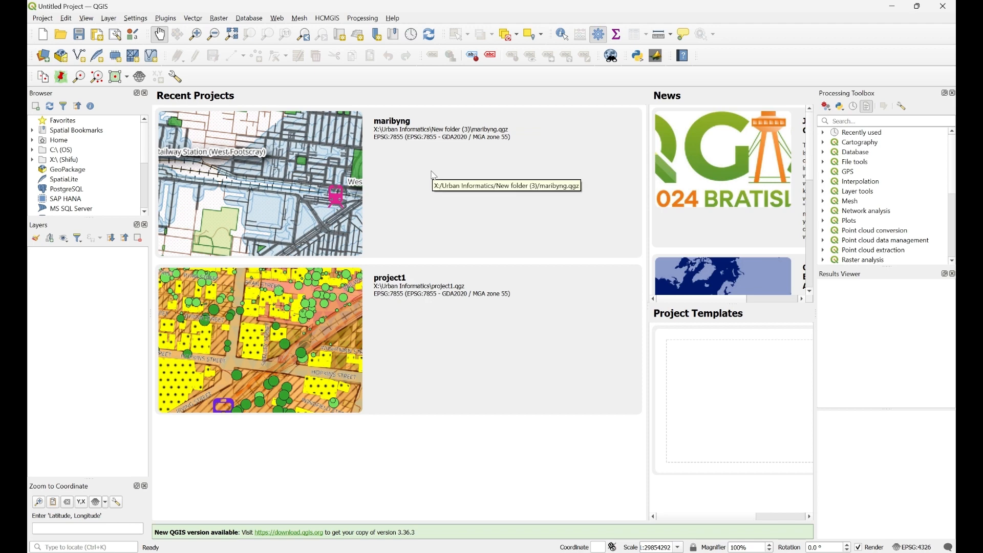
- Open Manage and Install Plugins from the Plugins menu
click(166, 20)
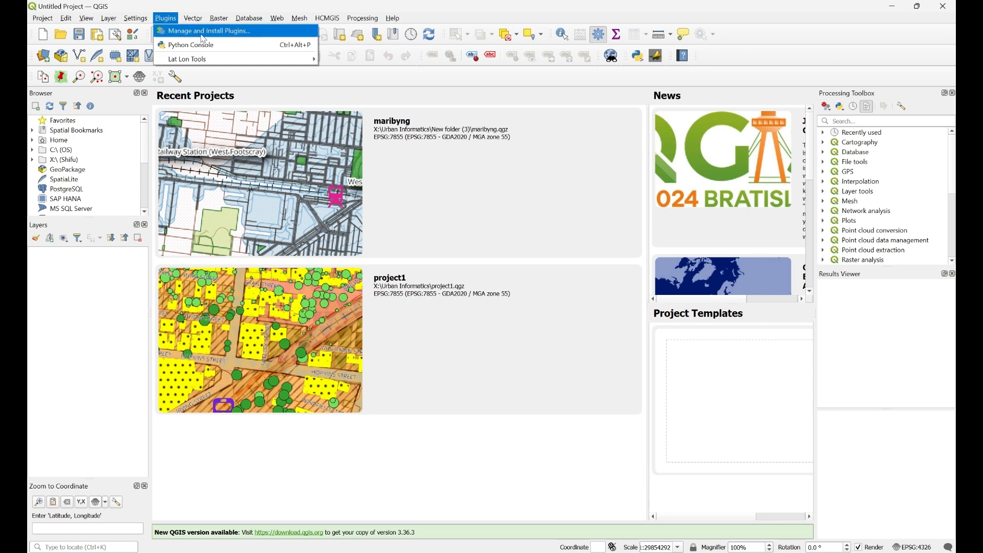
click(204, 32)
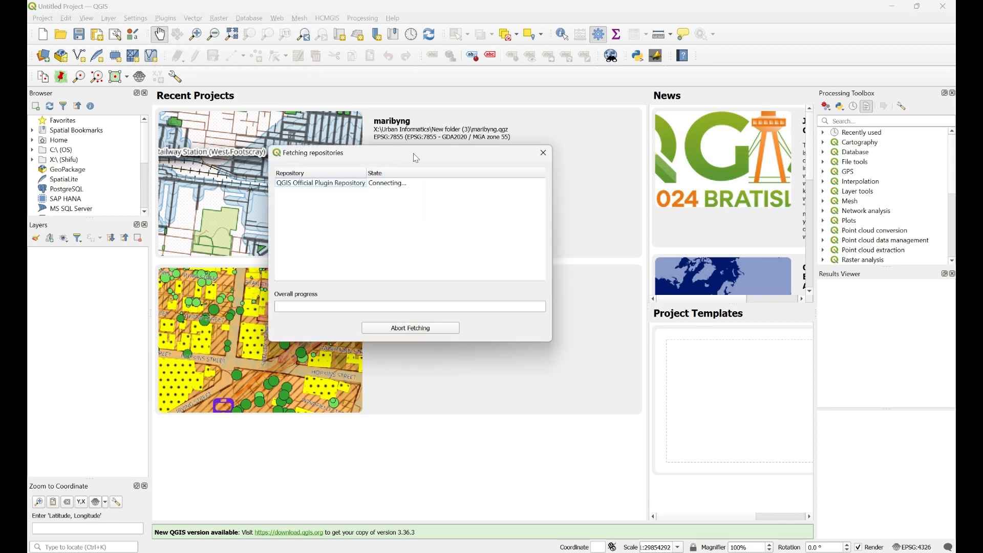
drag(452, 100, 345, 68)
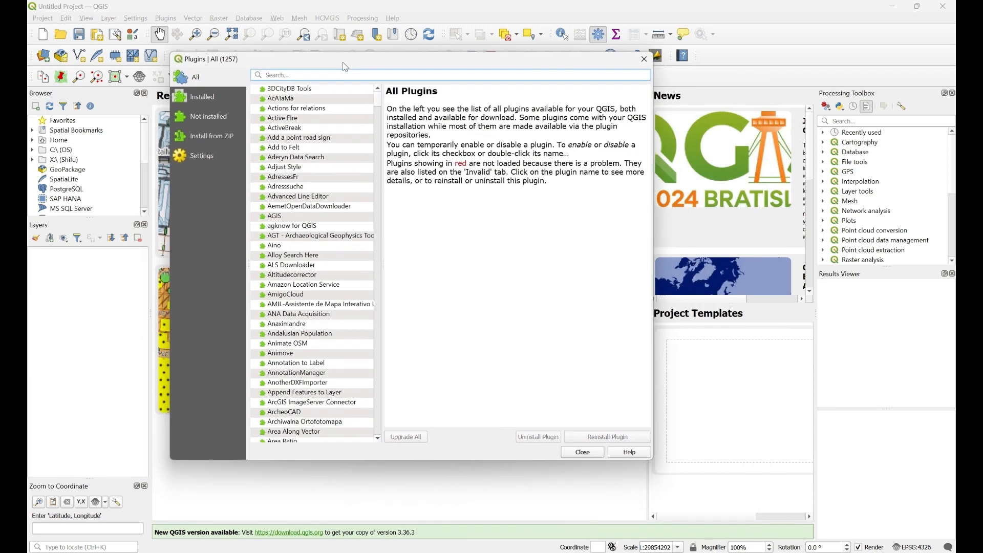
- Search 'hc', view the HCMGIS plugin's details to confirm it is installed, then clear the search
click(301, 75)
text(hcmg)
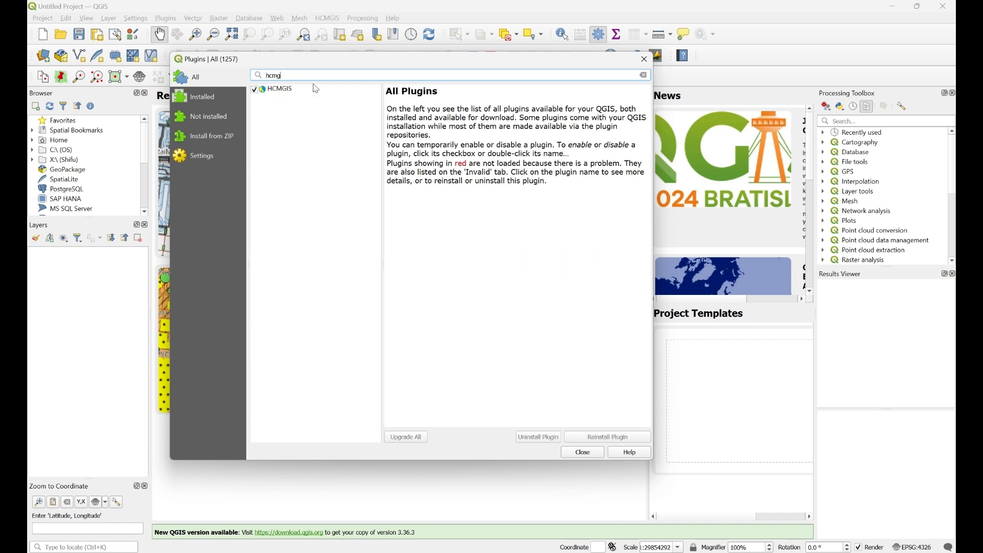
click(316, 89)
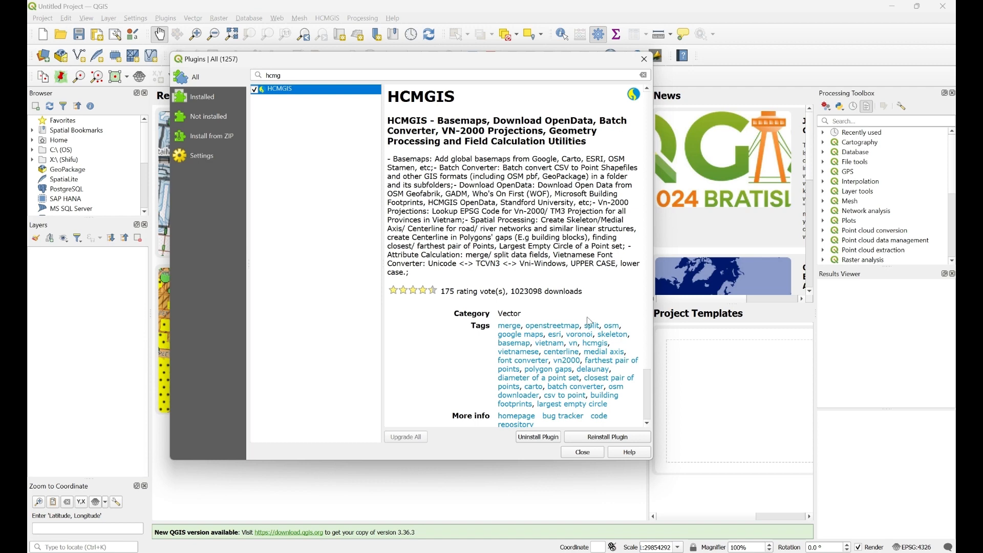
click(644, 75)
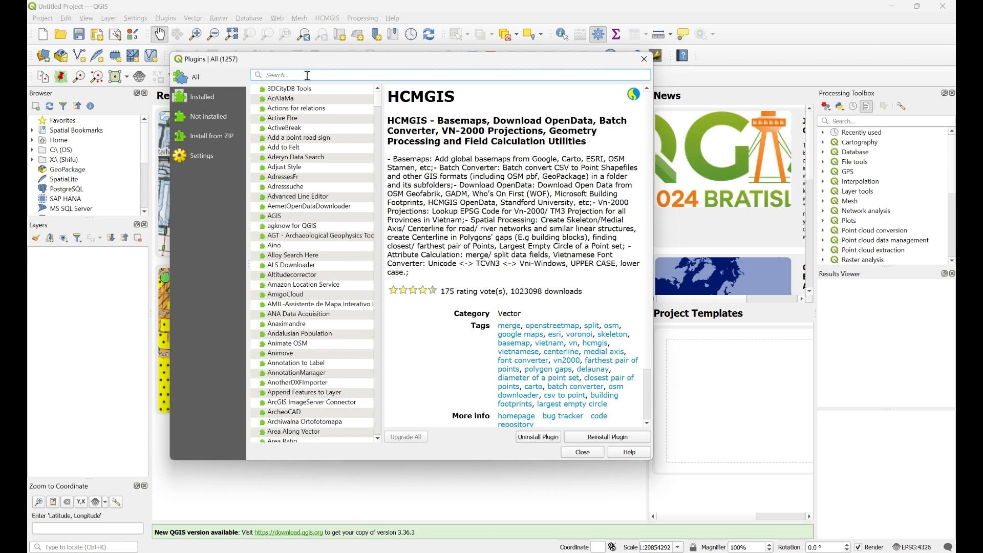
- Search 'lat', read the Lat Lon Tools details showing it is installed, then clear the search
text(lat lon)
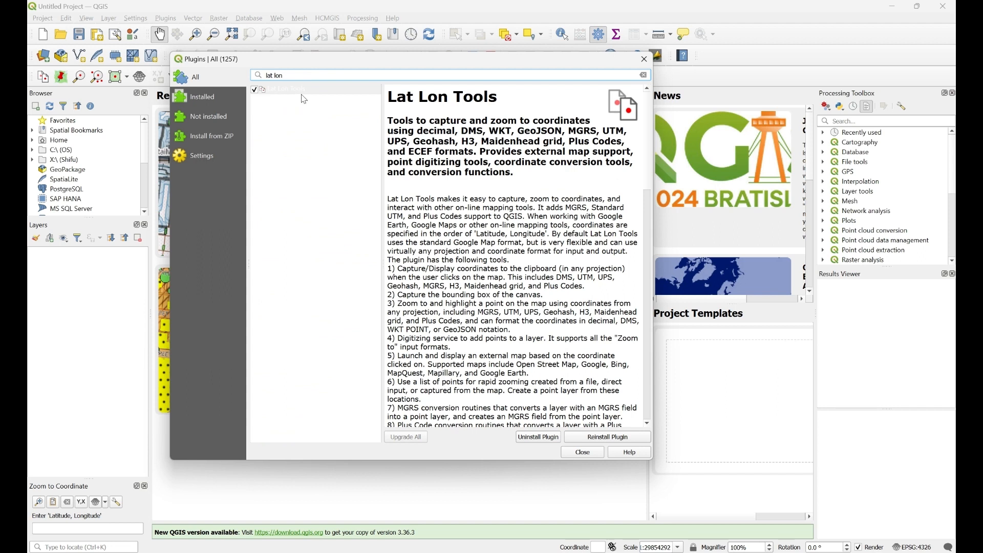
click(304, 91)
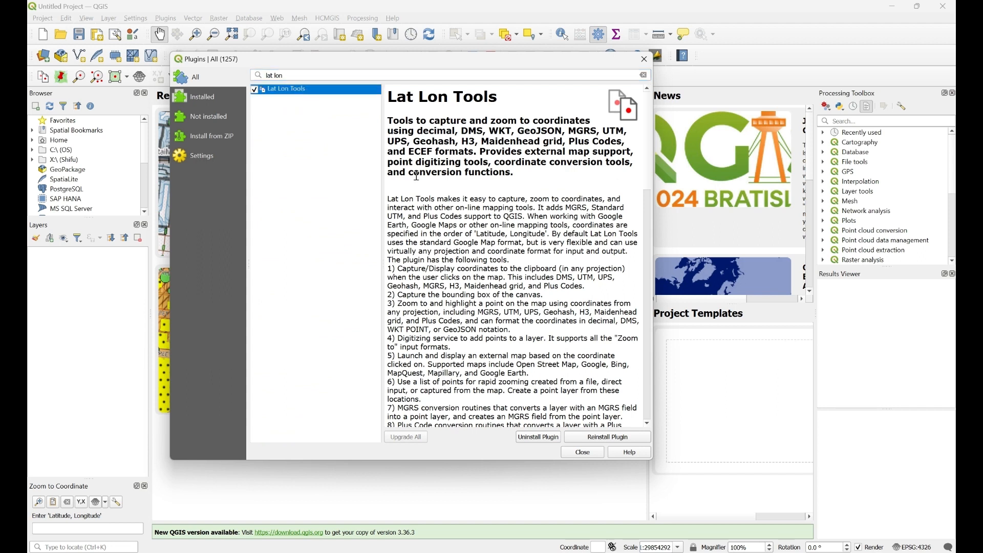
scroll(471, 209, down, 1)
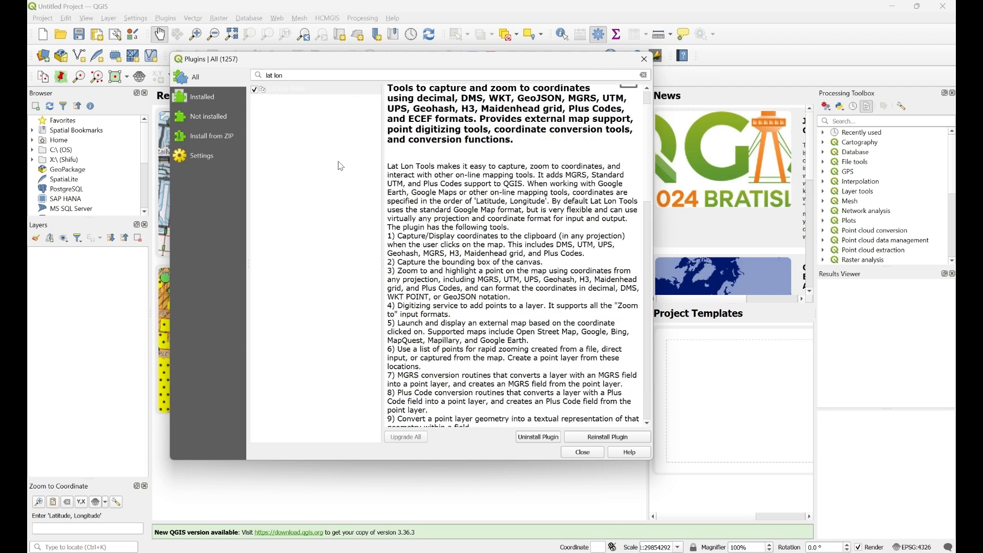
scroll(487, 318, up, 1)
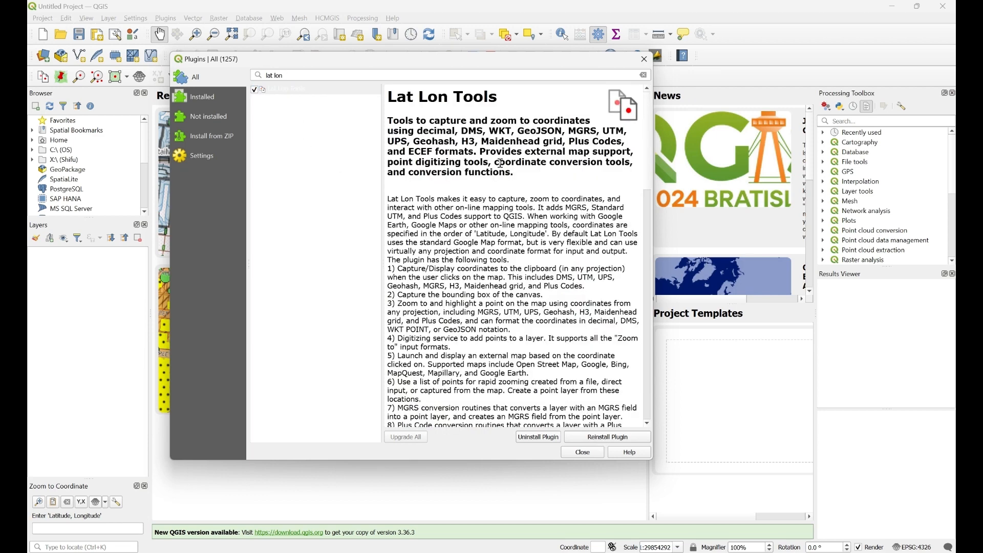
click(645, 76)
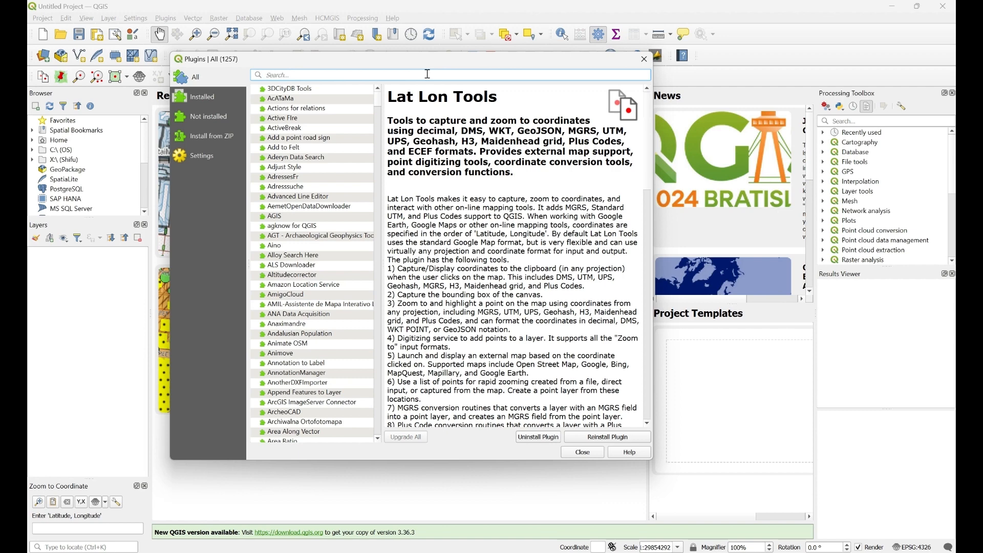
- Search 'dem', leave OpenTopography DEM Downloader ticked as enabled, and close the Plugins dialog
text(dem)
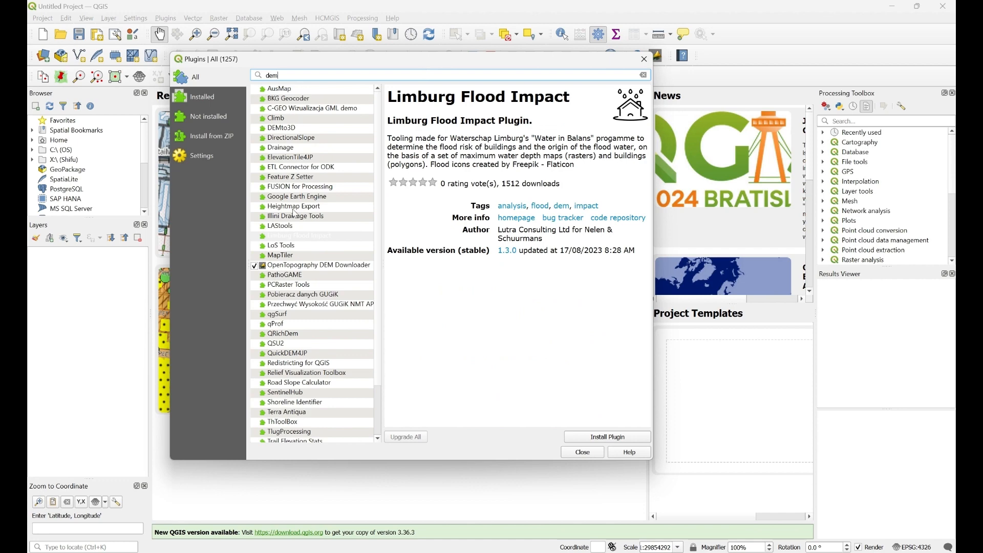
click(316, 266)
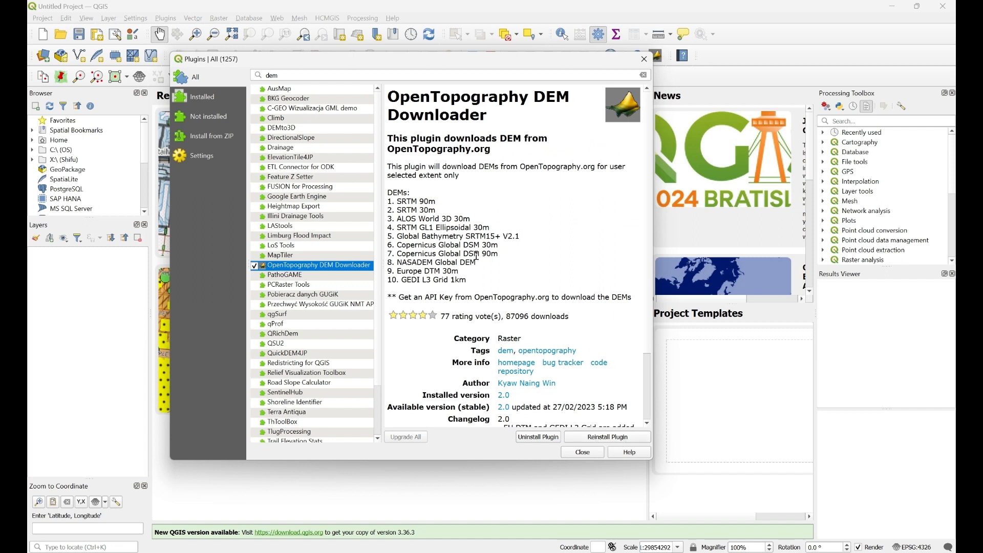
click(448, 79)
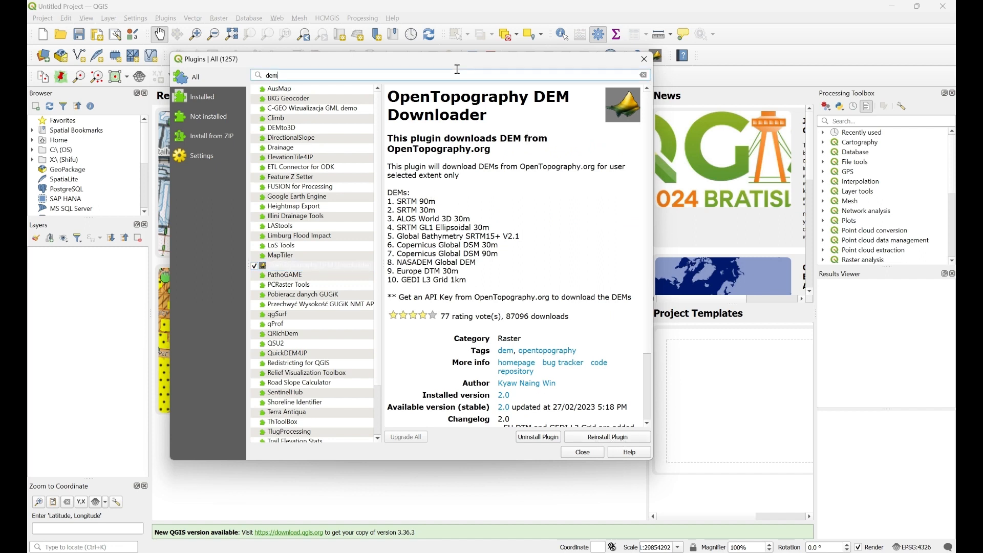
click(255, 267)
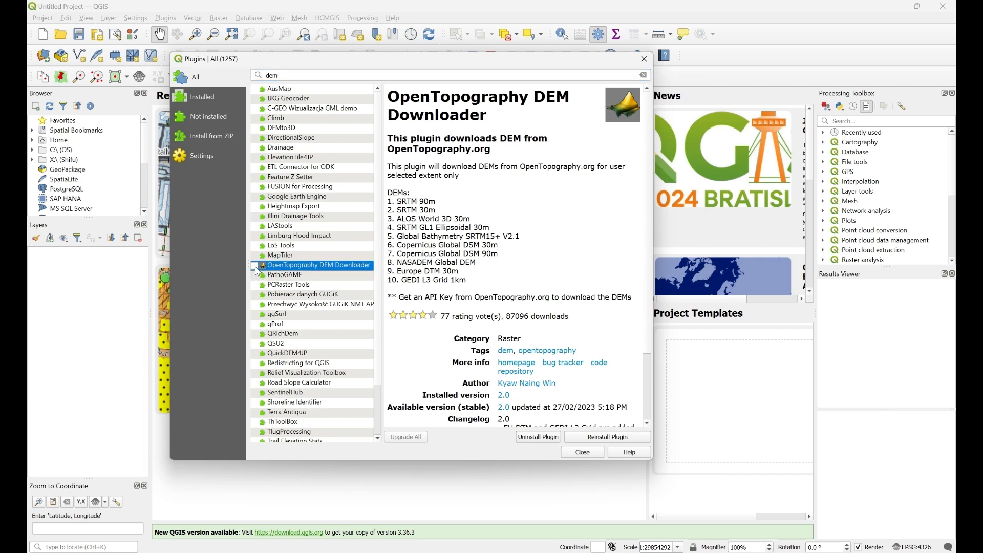
click(255, 265)
click(207, 98)
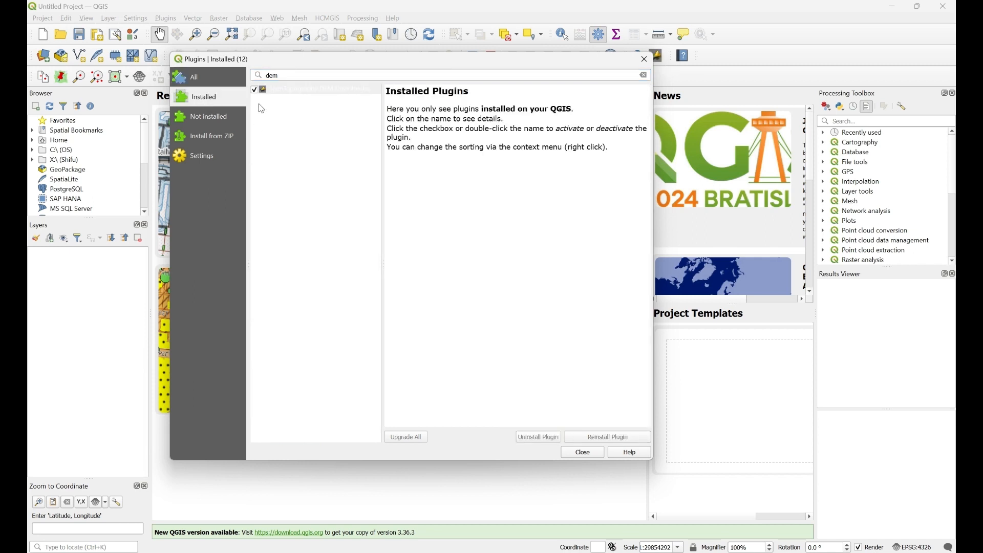
click(208, 83)
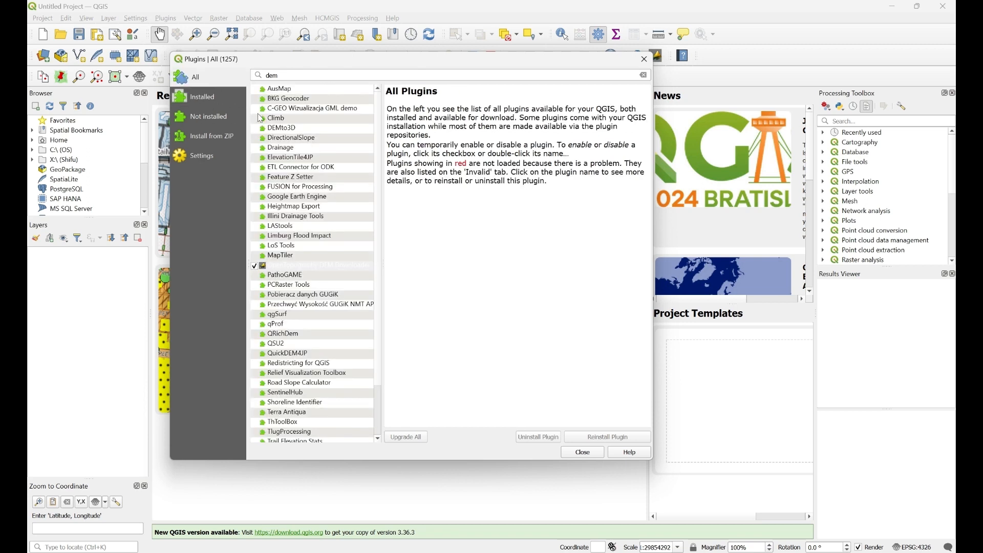
click(256, 267)
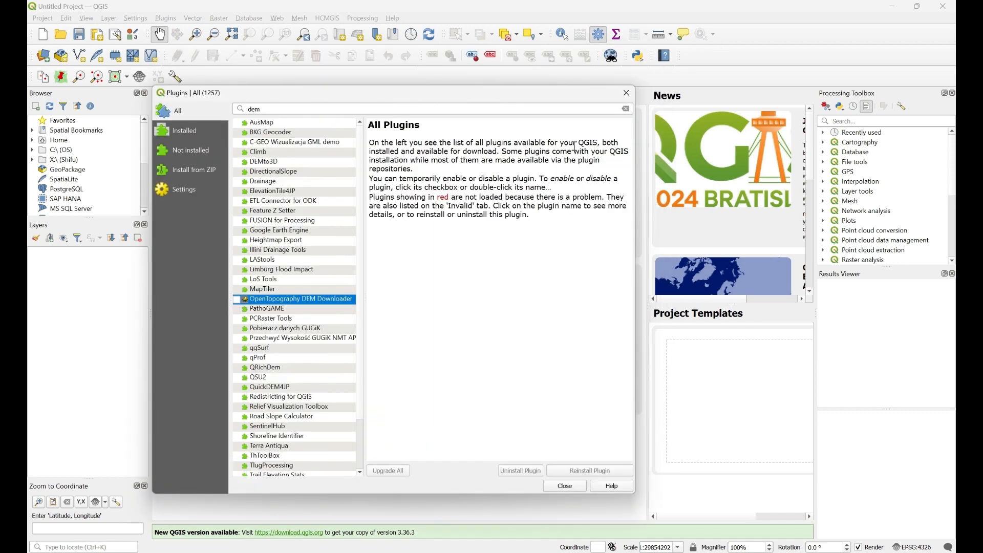
click(238, 300)
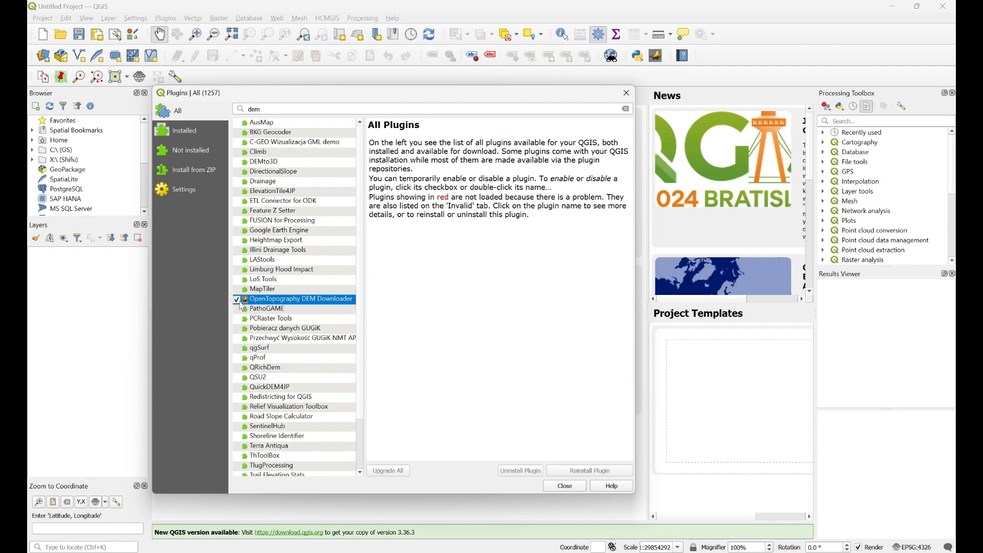
click(577, 487)
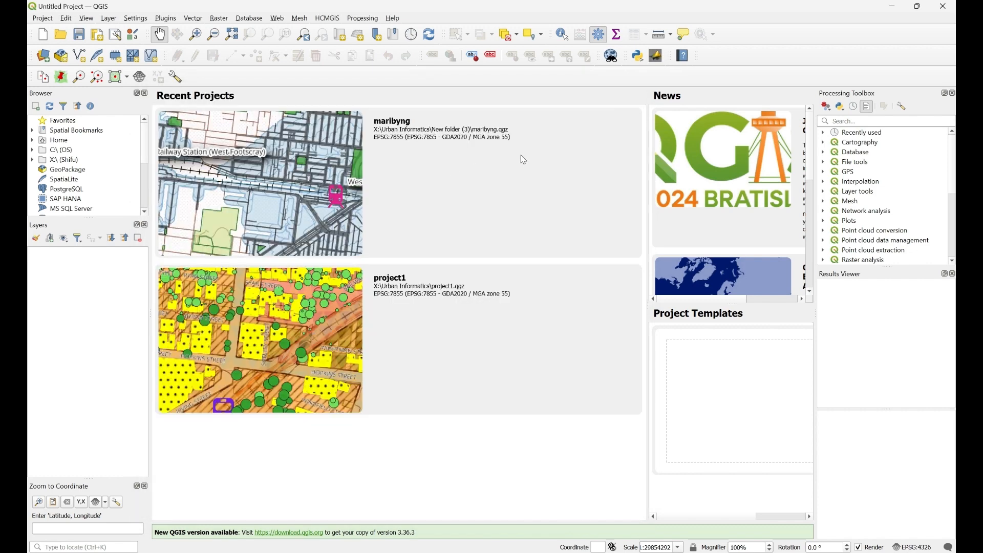
- Start a new empty project and move the QGIS window to reveal the browser
click(42, 35)
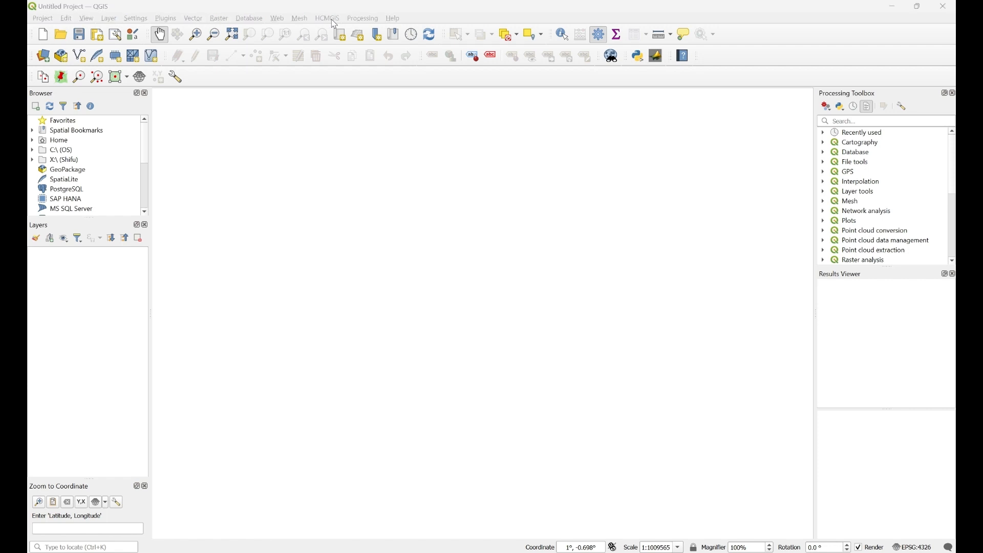
drag(416, 153, 417, 158)
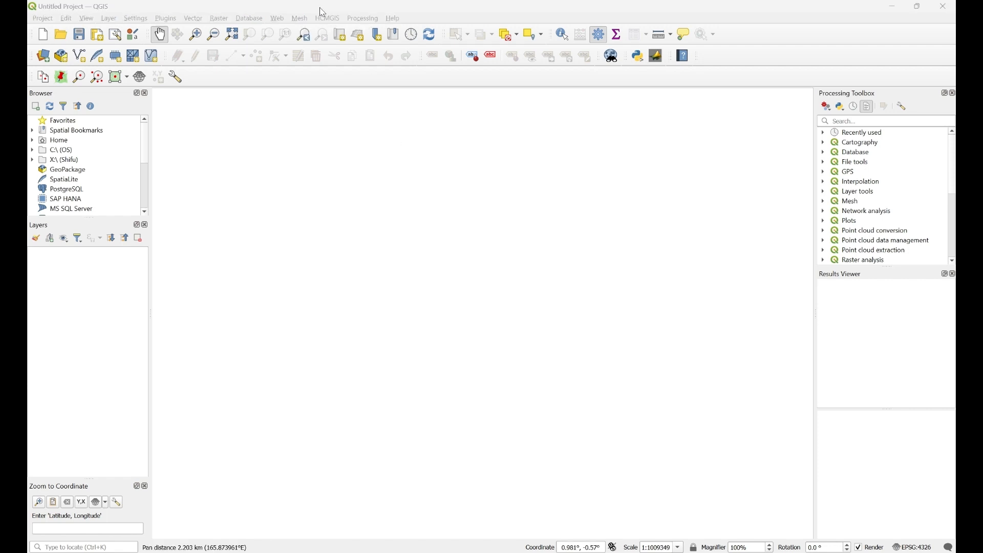
drag(610, 178, 609, 184)
drag(549, 178, 482, 307)
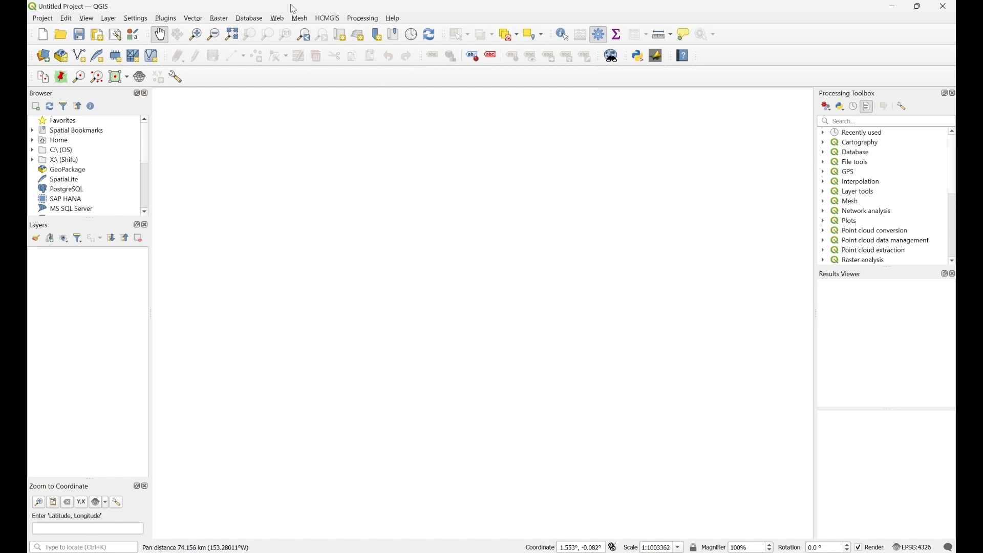
drag(213, 94, 215, 96)
drag(155, 8, 155, 63)
- Add Google Satellite imagery as a basemap layer through the HCMGIS plugin
click(326, 78)
mouse_move(357, 122)
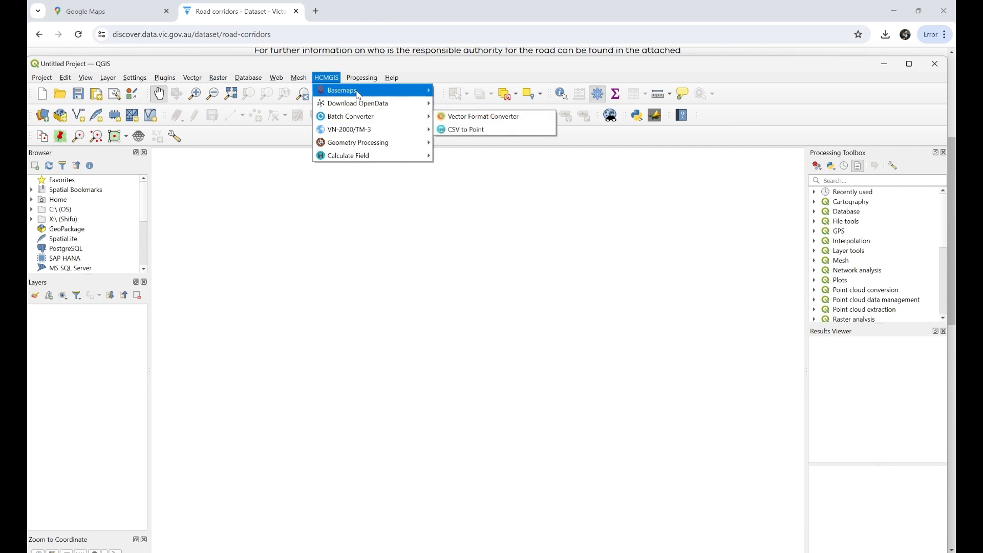
mouse_move(357, 91)
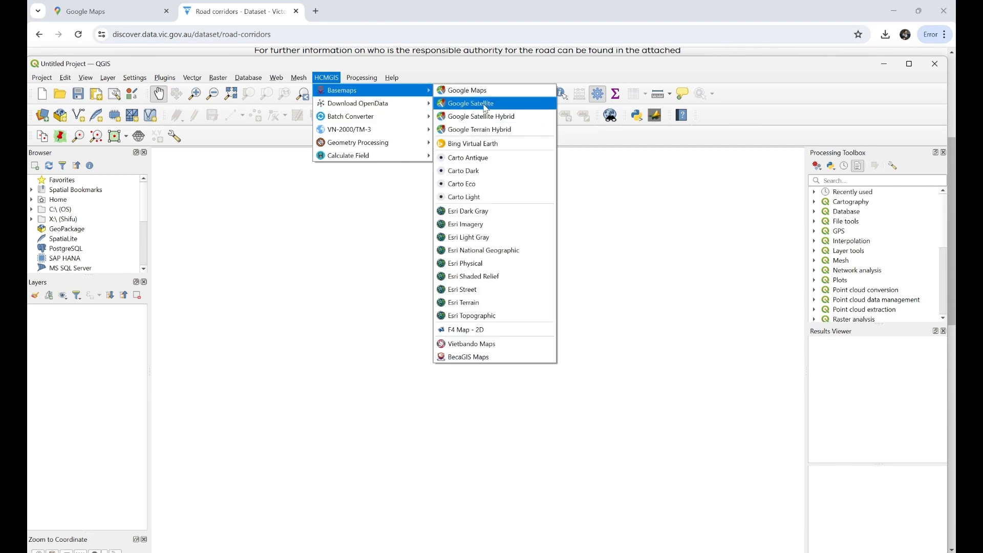
click(487, 106)
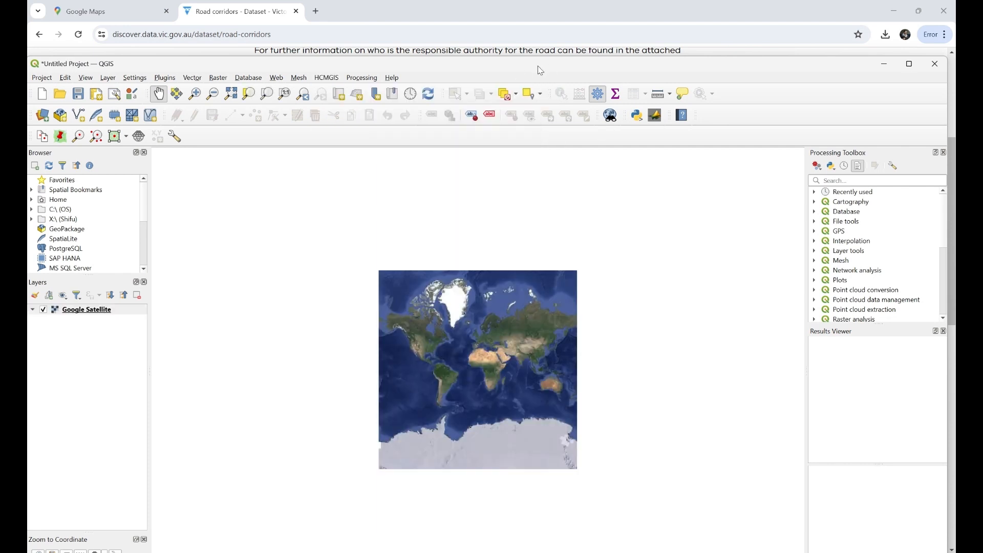
- Pan and zoom the satellite map until Australia and New Zealand fill the canvas
drag(348, 70, 344, 4)
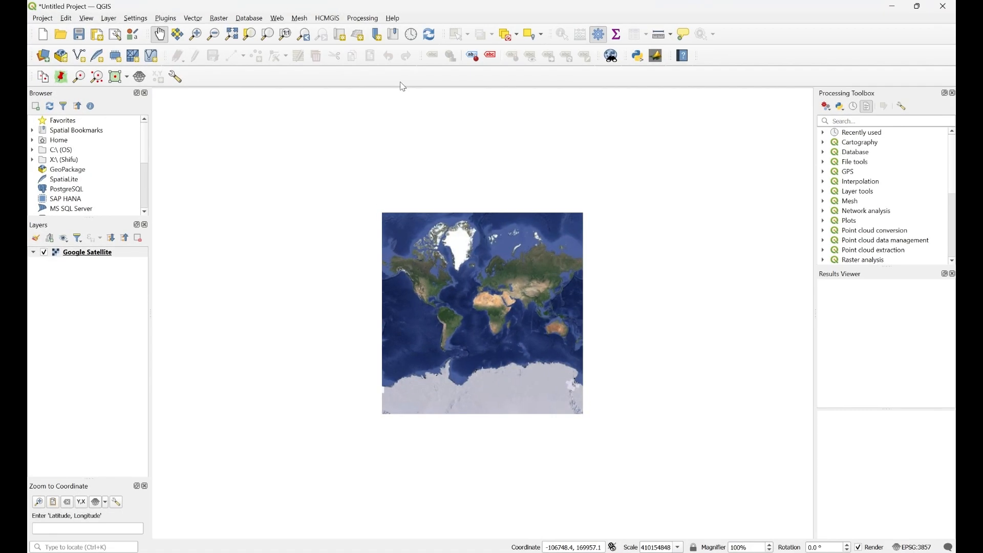
drag(492, 330, 308, 352)
scroll(551, 273, down, 1)
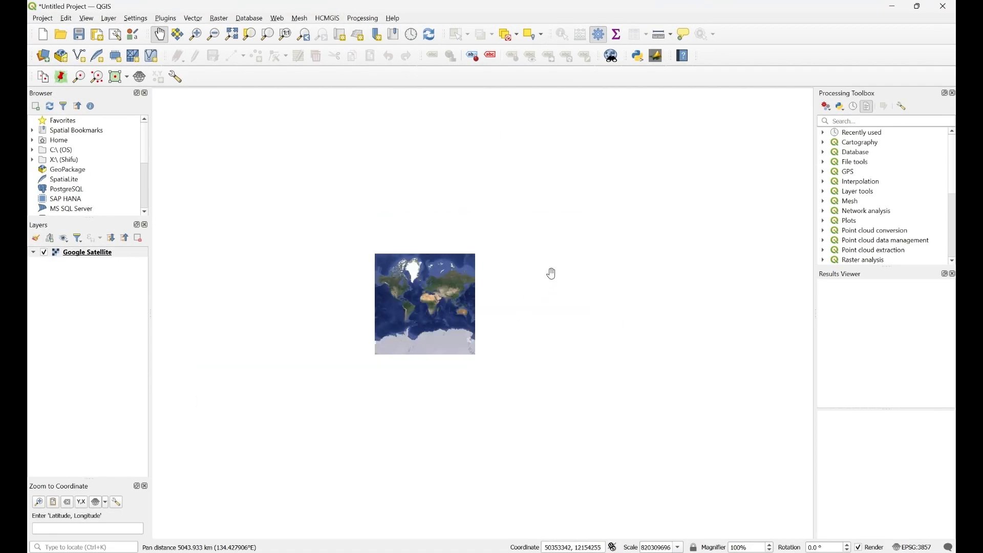
scroll(451, 291, up, 3)
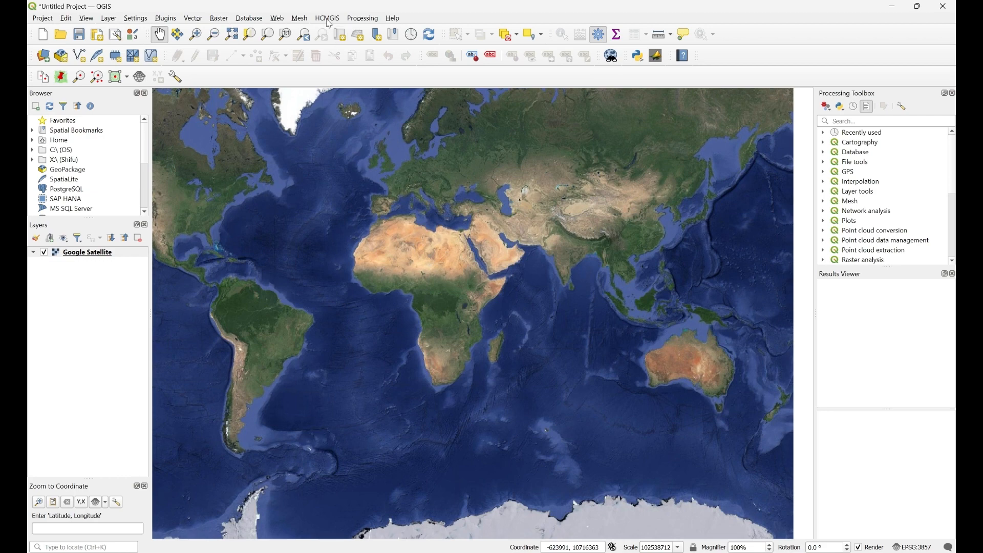
drag(477, 335, 518, 275)
drag(352, 312, 389, 396)
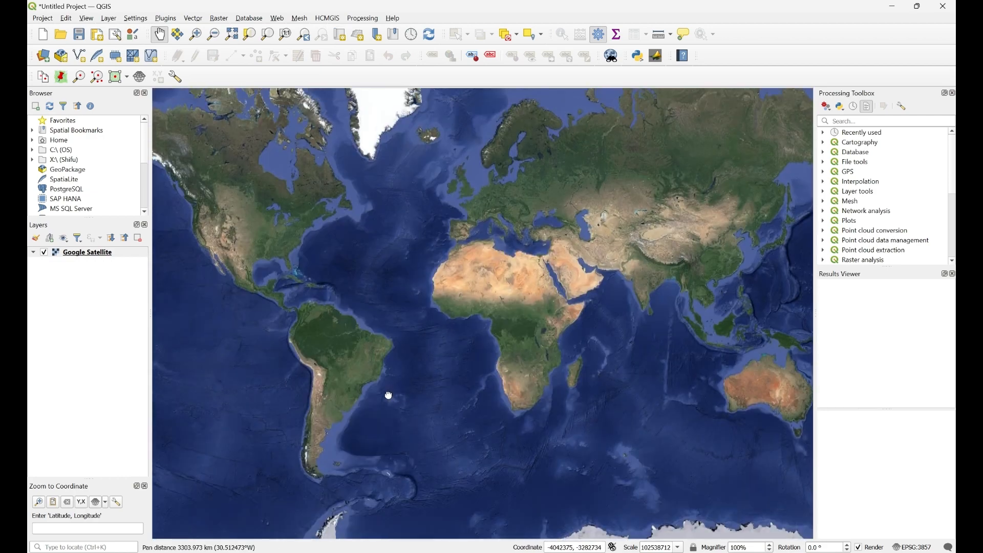
drag(682, 399, 554, 330)
drag(614, 351, 529, 361)
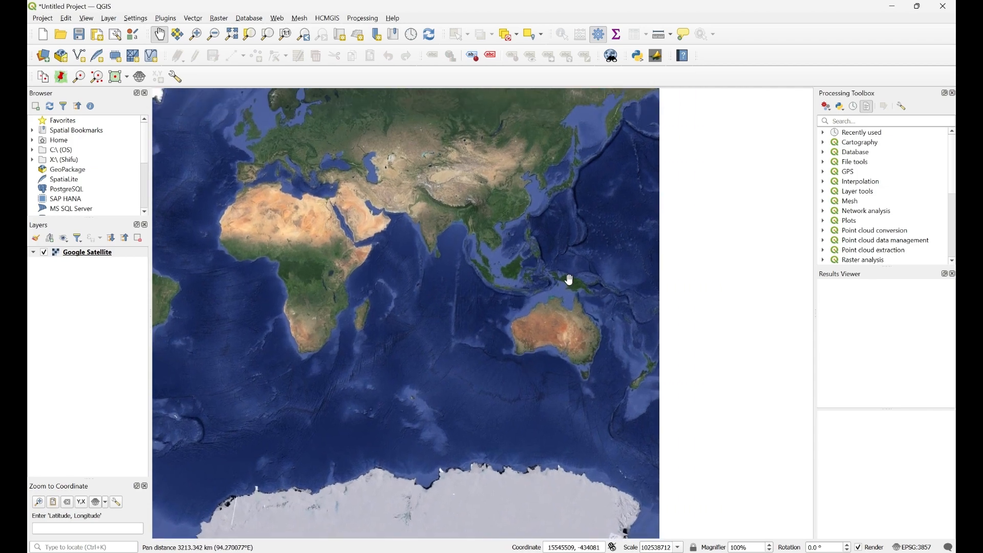
scroll(589, 344, up, 1)
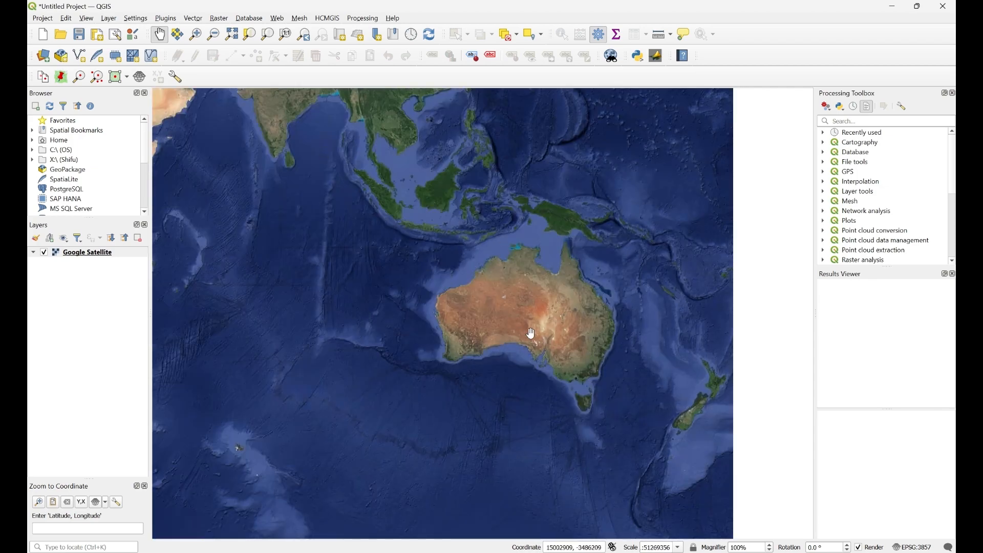
drag(571, 362, 478, 325)
scroll(479, 322, up, 1)
mouse_move(417, 271)
mouse_down()
mouse_move(472, 266)
mouse_move(468, 249)
mouse_move(437, 269)
mouse_up()
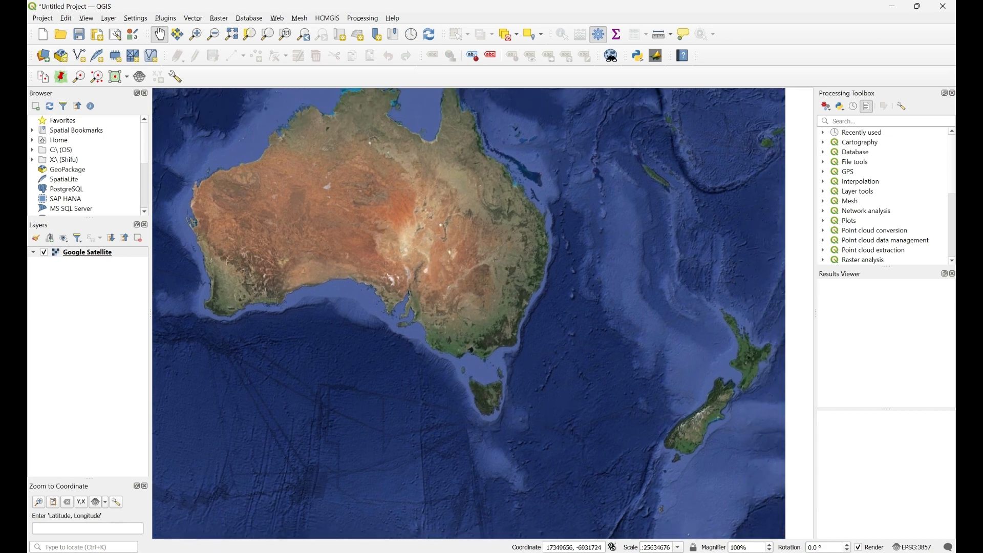
mouse_move(589, 552)
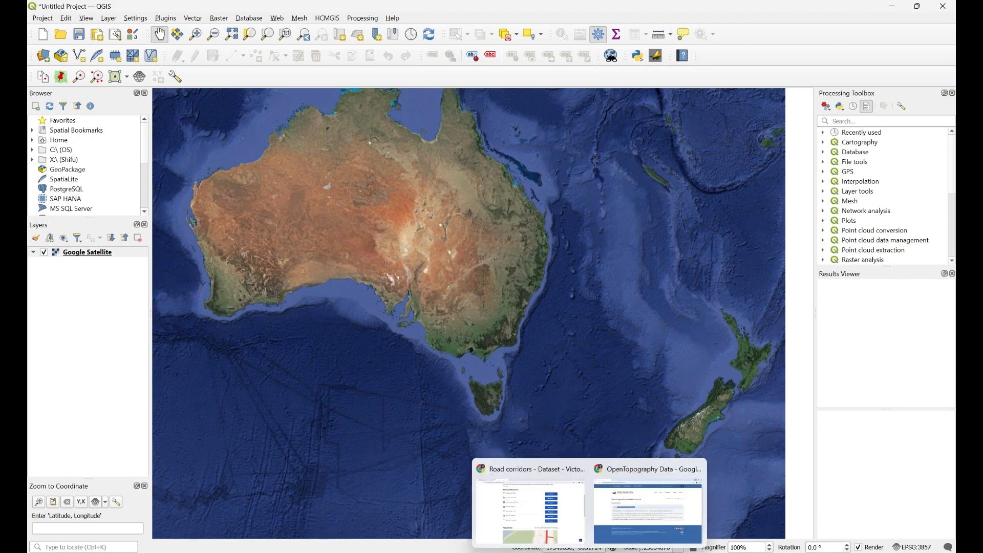
- In Chrome's Google Maps, copy -37.84509, 144.97213 beside Albert Park Lake and minimize Chrome
click(531, 512)
click(39, 35)
click(116, 6)
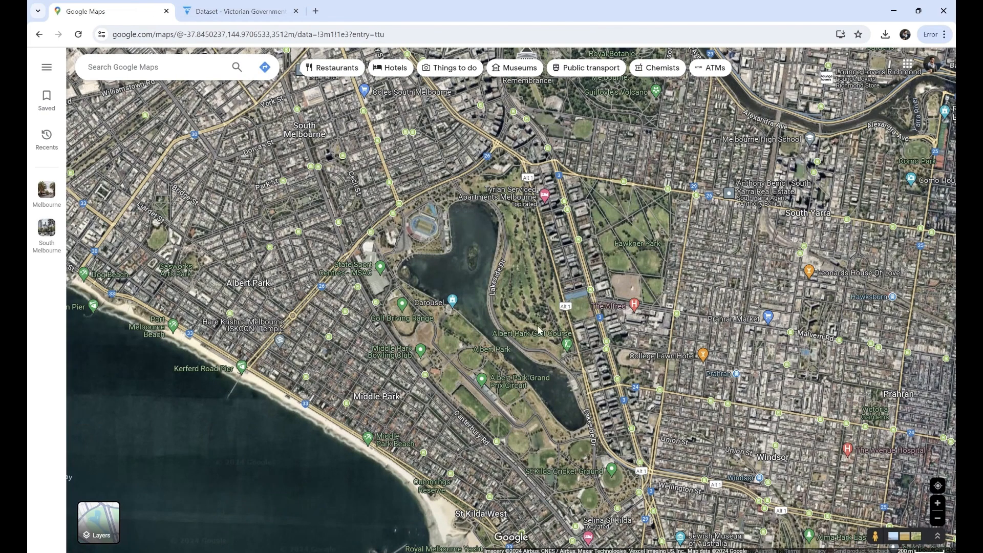
scroll(359, 297, down, 1)
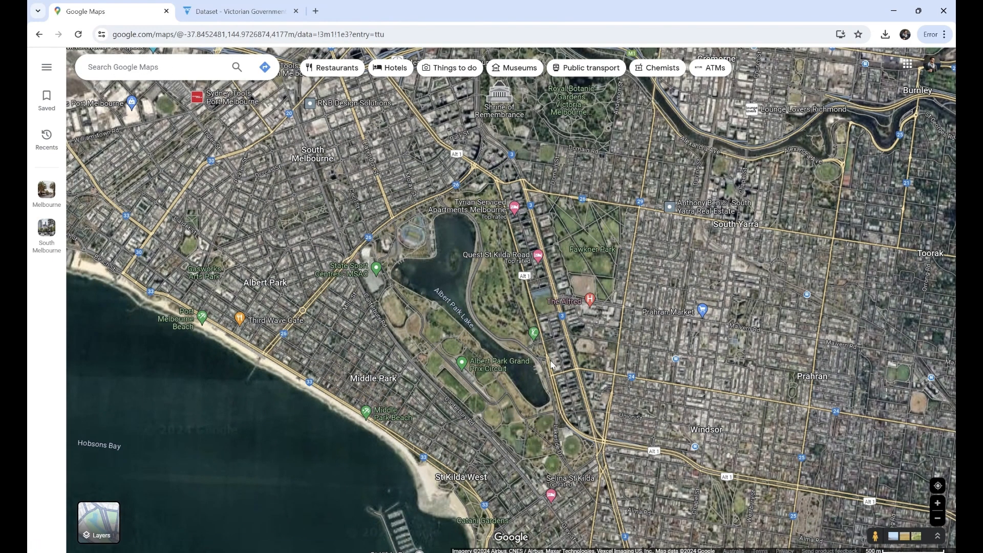
scroll(451, 303, up, 1)
scroll(491, 336, up, 3)
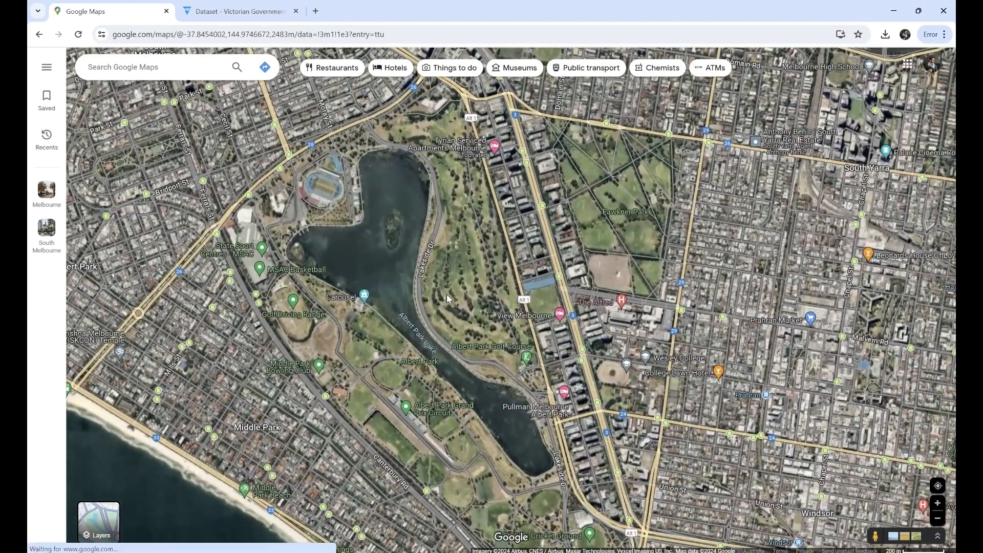
right_click(447, 295)
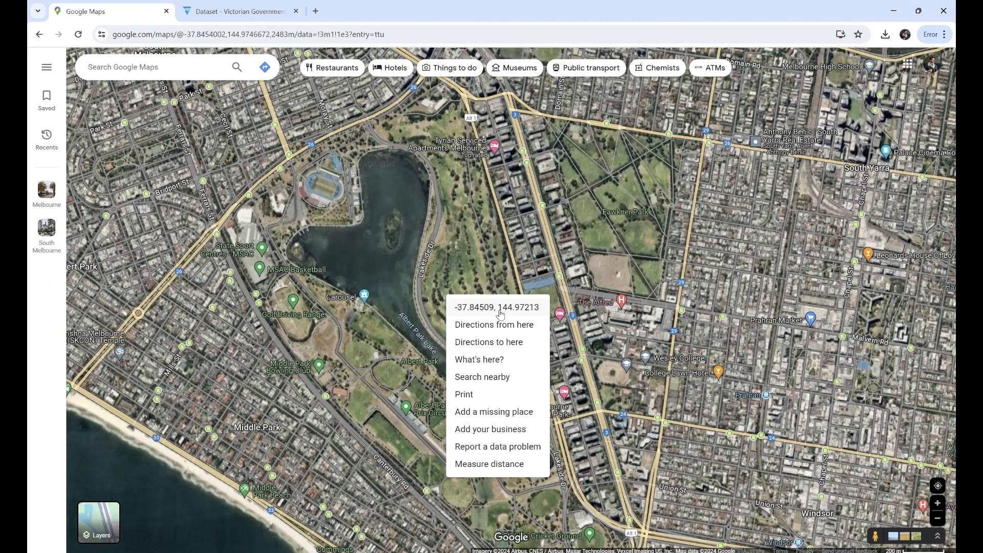
click(499, 308)
click(895, 12)
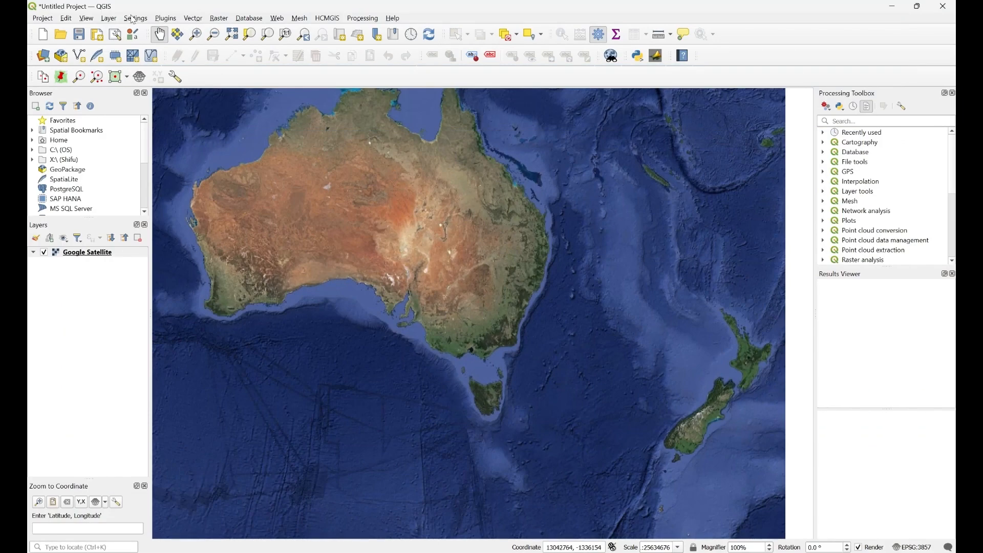
- Paste the copied coordinates into Lat Lon Tools' Zoom To Coordinate and jump there
click(165, 21)
mouse_move(178, 64)
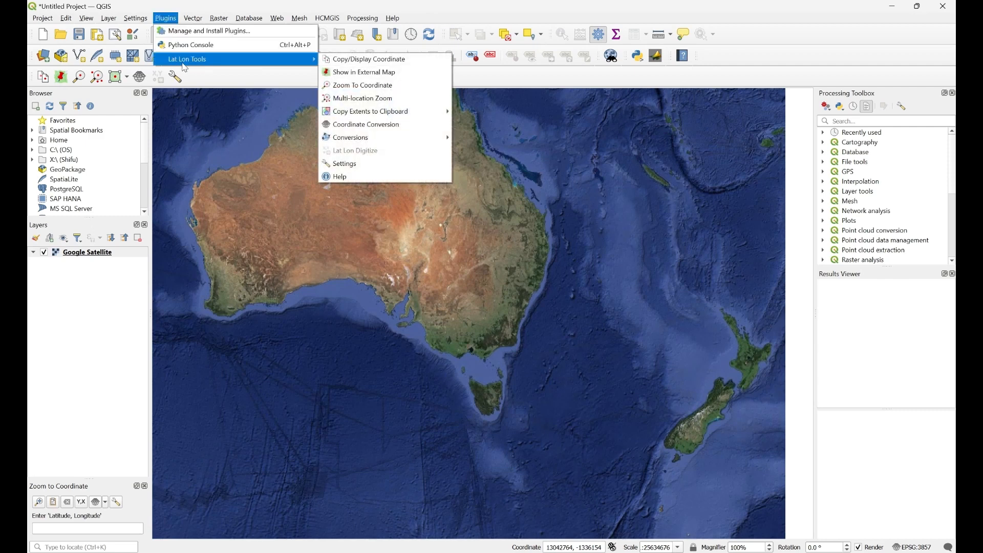
click(377, 93)
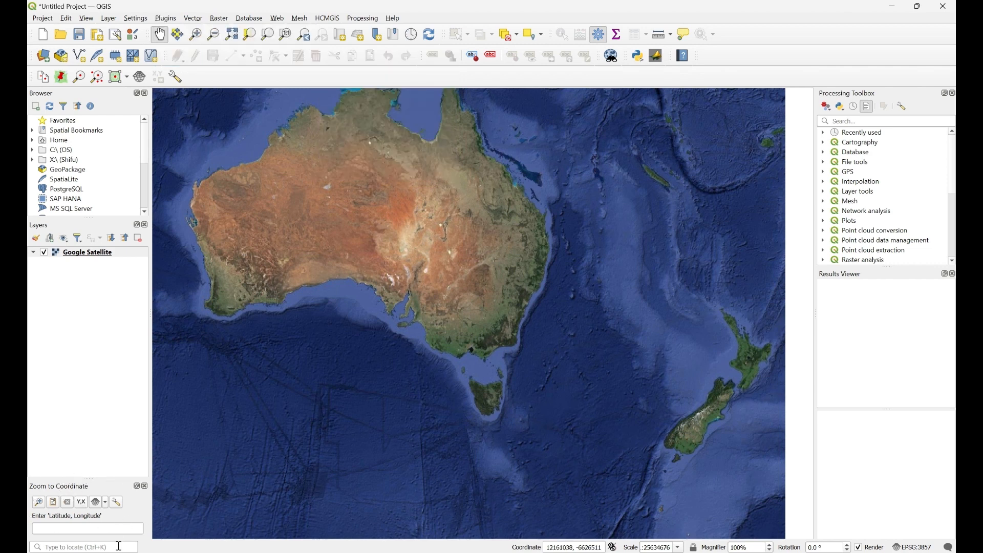
right_click(44, 532)
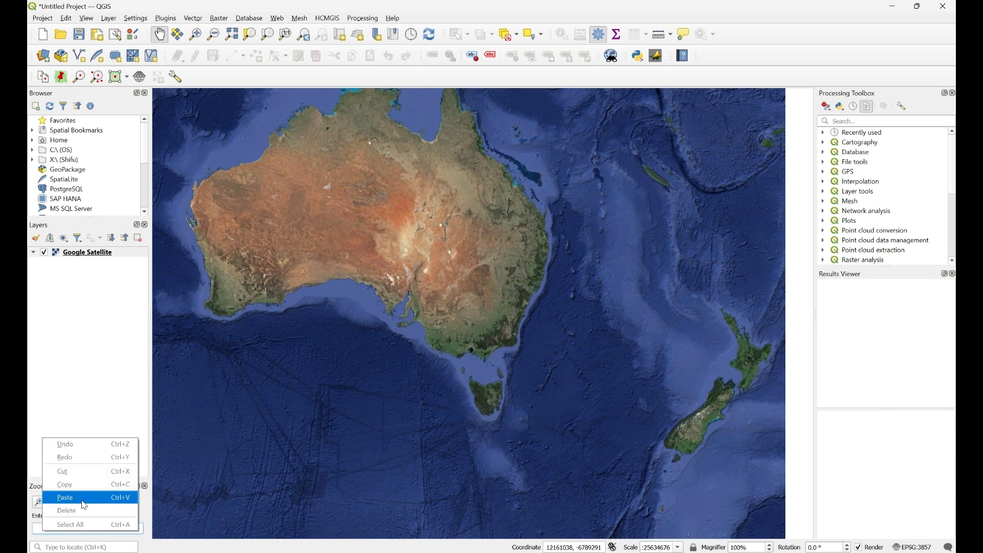
click(84, 498)
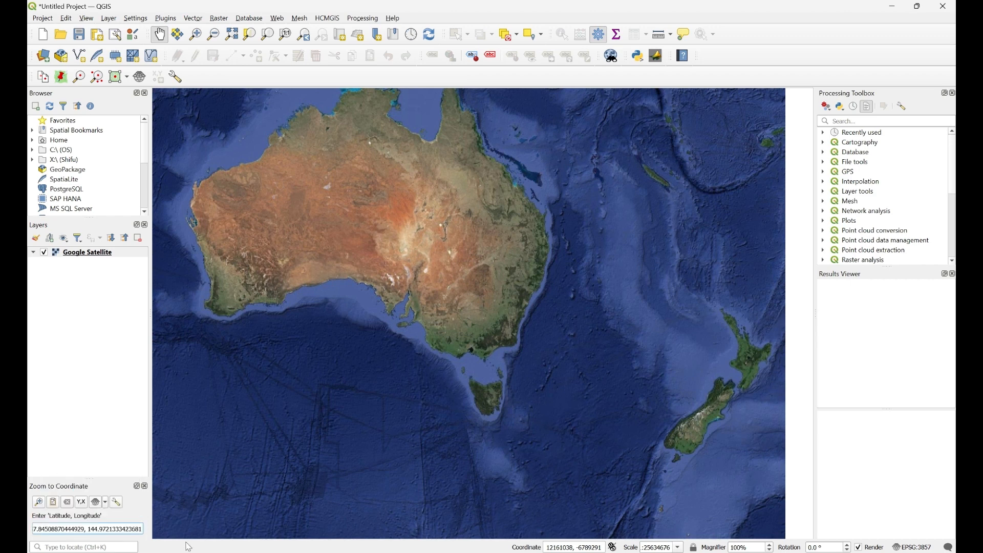
key(Return)
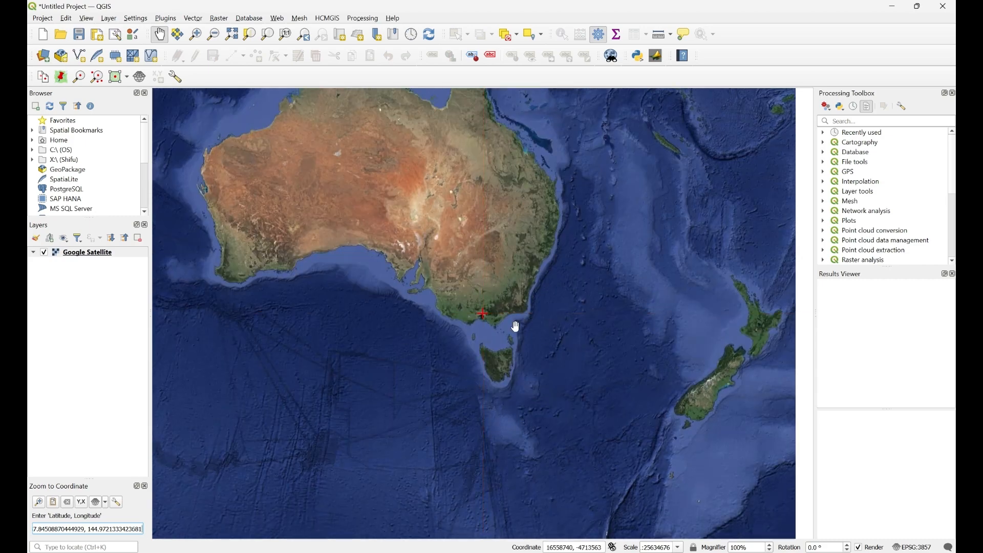
- Zoom in and centre Albert Park Lake at about 1:12517, clearing the red marker
scroll(466, 352, down, 2)
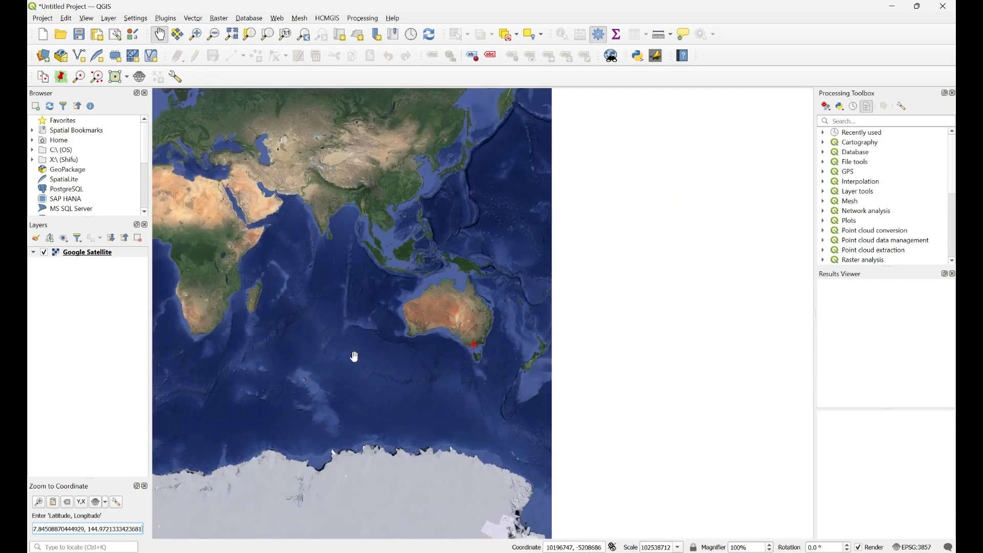
scroll(481, 354, up, 2)
scroll(413, 322, up, 2)
scroll(507, 323, up, 4)
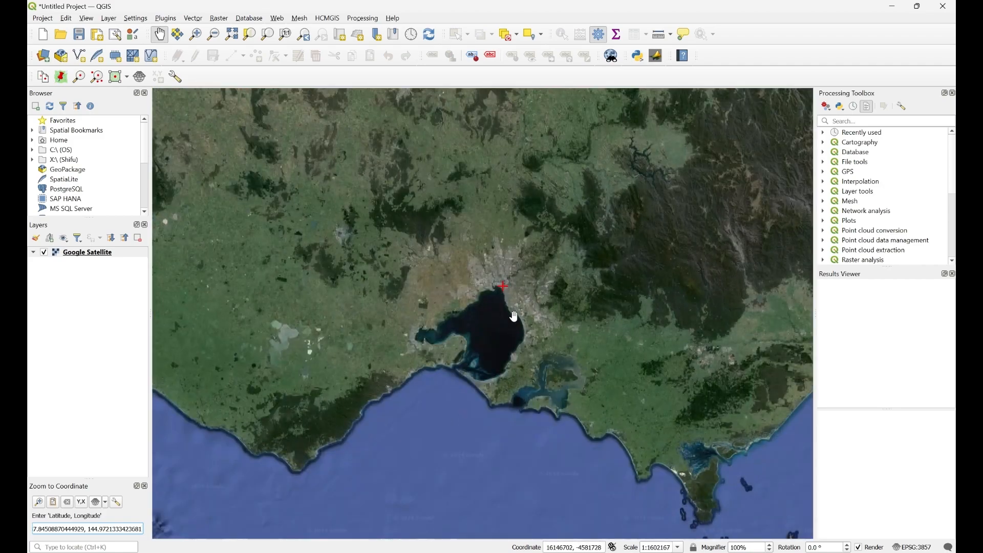
scroll(463, 305, up, 4)
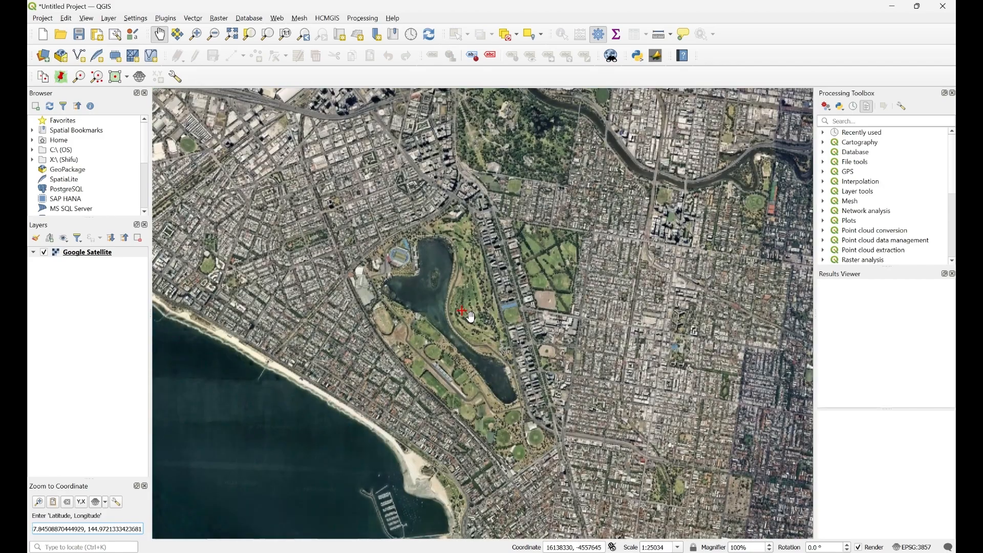
scroll(472, 317, up, 1)
mouse_move(463, 329)
mouse_down()
mouse_move(441, 303)
mouse_move(460, 342)
mouse_up()
scroll(440, 302, down, 1)
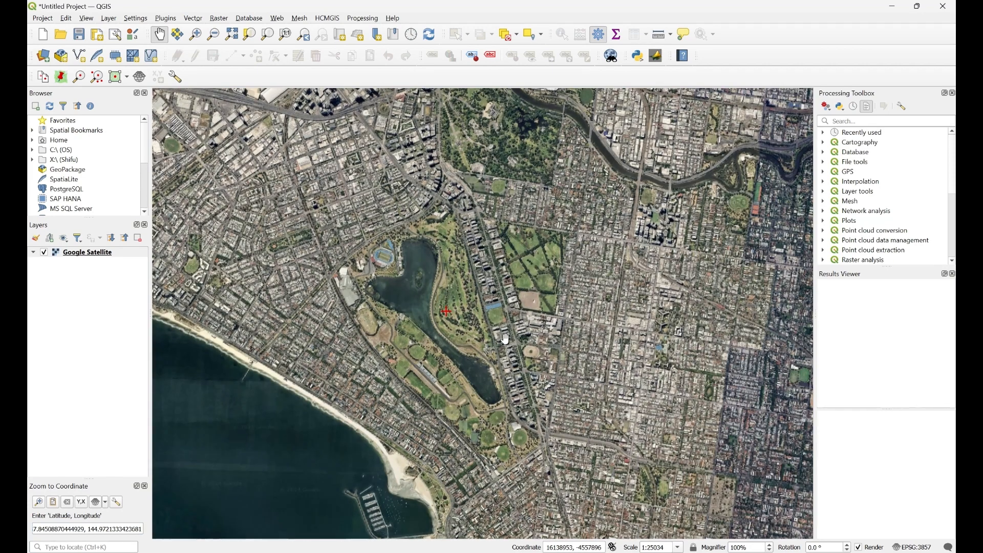
scroll(470, 343, up, 1)
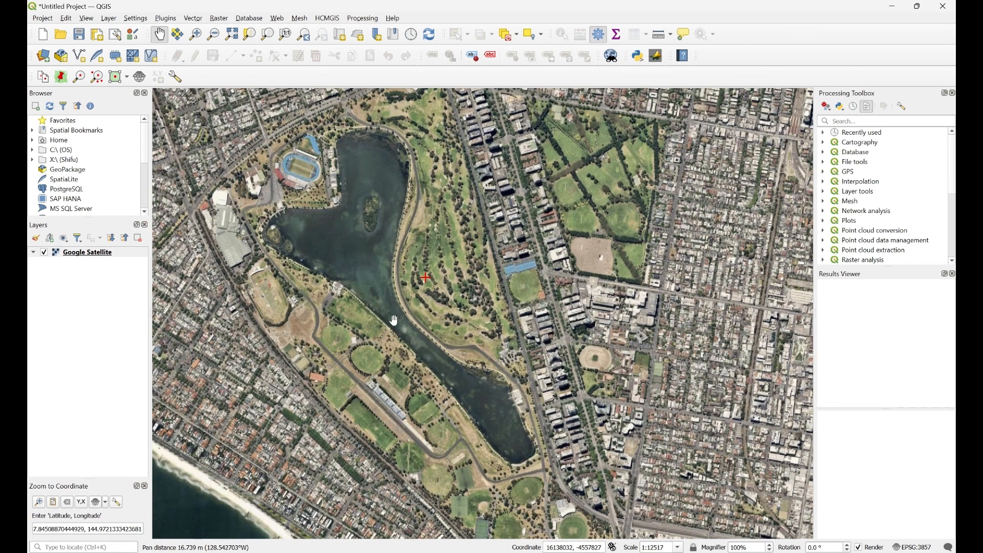
drag(400, 324, 418, 338)
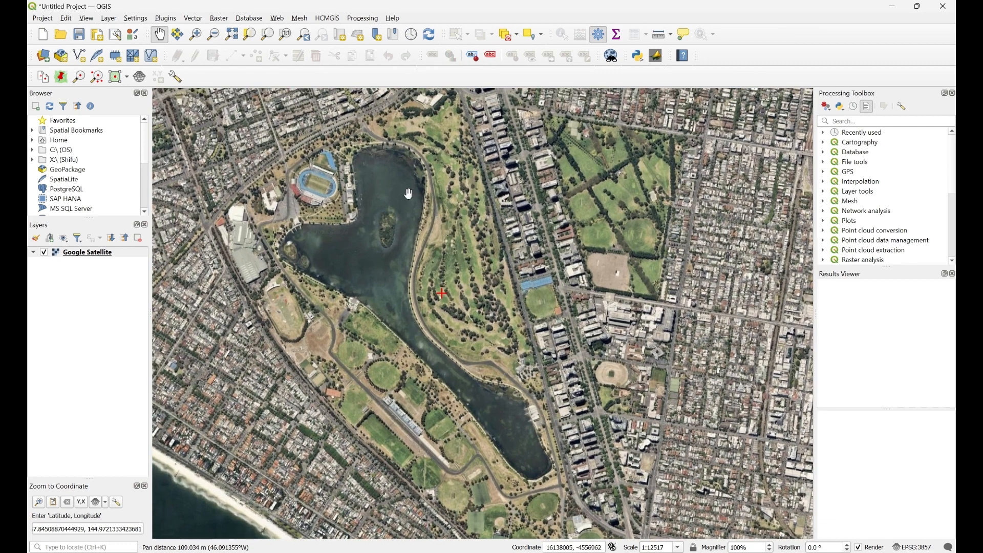
drag(533, 394, 548, 386)
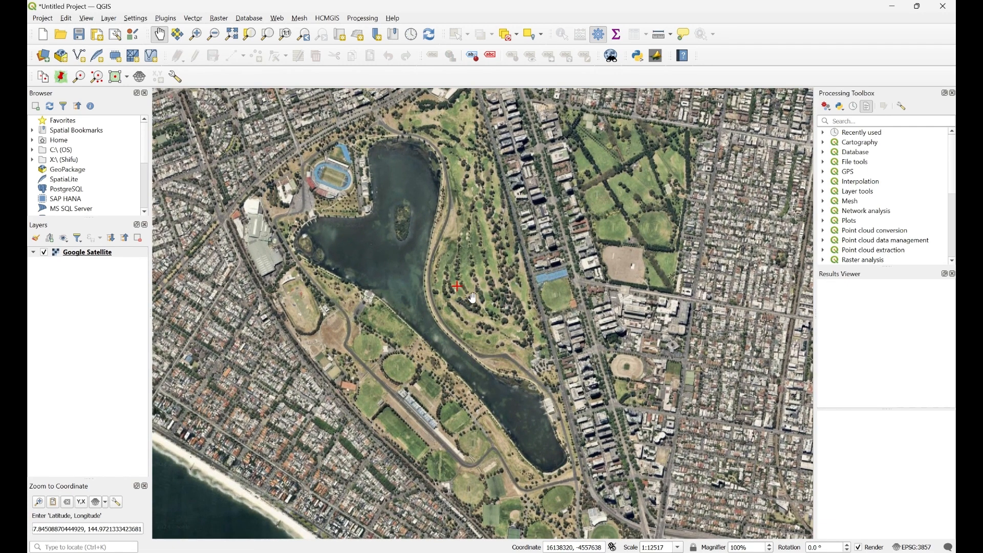
click(70, 507)
mouse_move(417, 285)
mouse_down()
mouse_move(417, 265)
mouse_move(408, 281)
mouse_up()
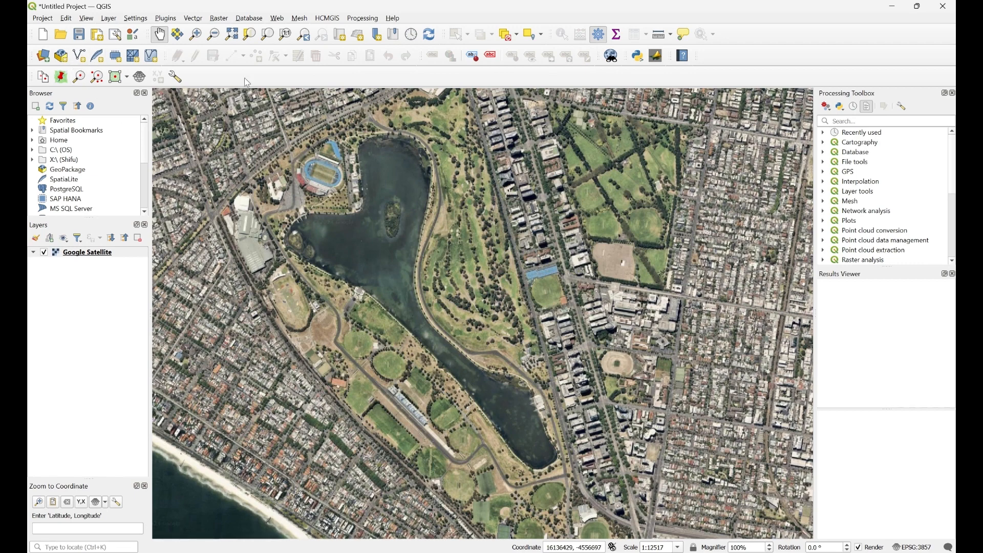
- Create a print layout named 'test' with a map frame drawn across the whole page
click(98, 36)
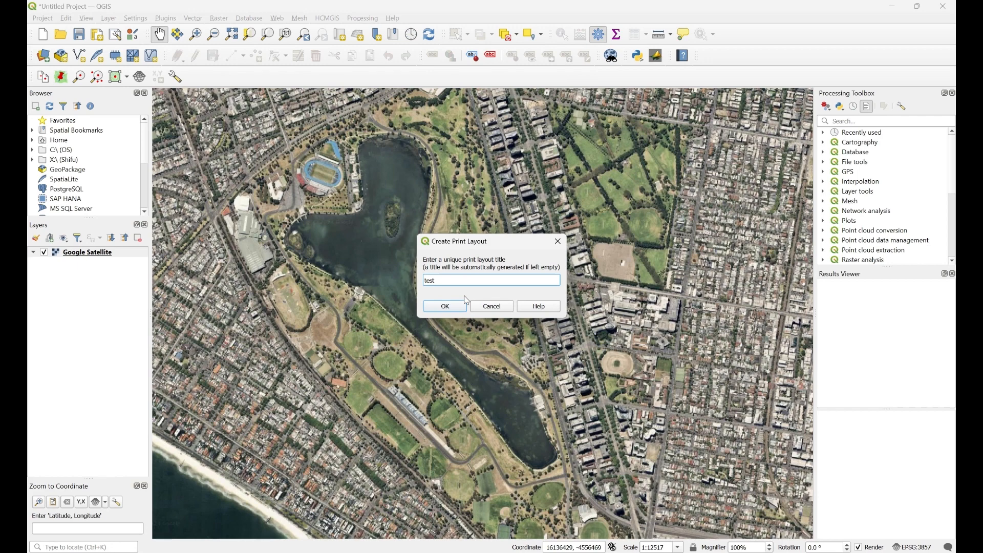
click(445, 307)
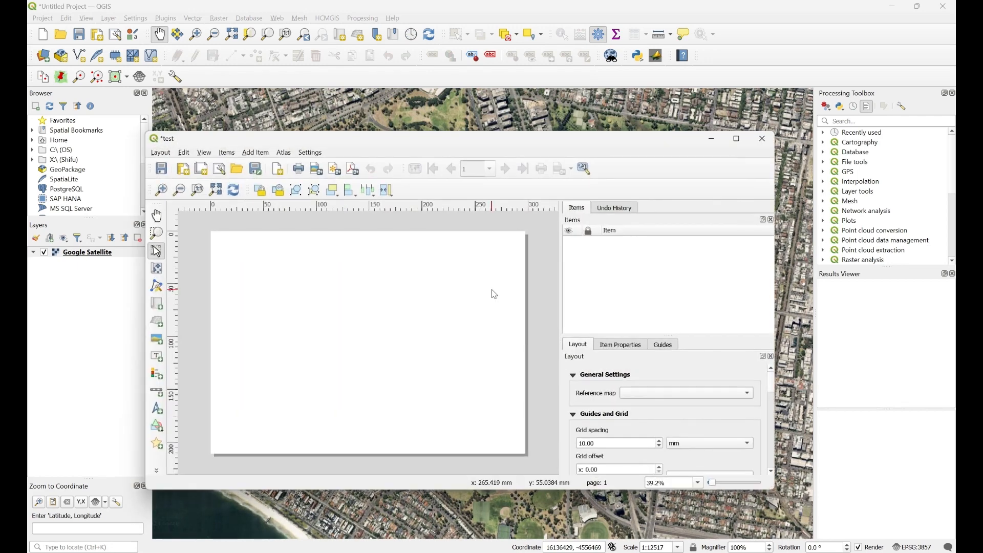
click(156, 309)
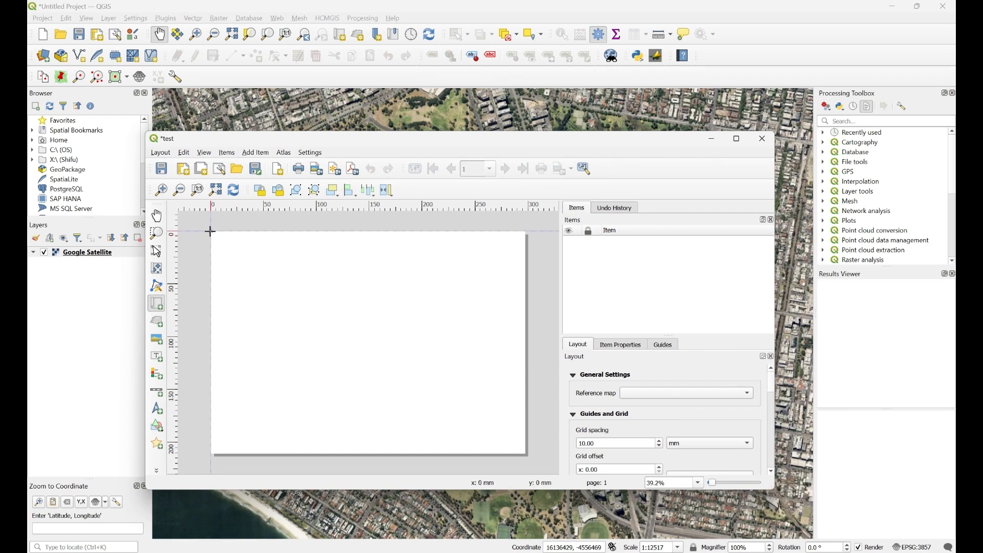
drag(210, 231, 529, 456)
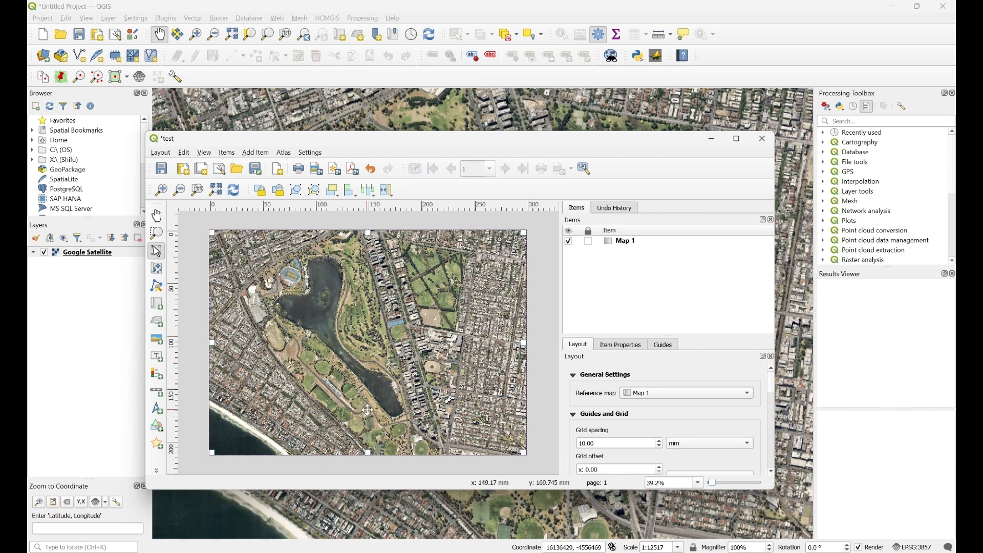
click(162, 154)
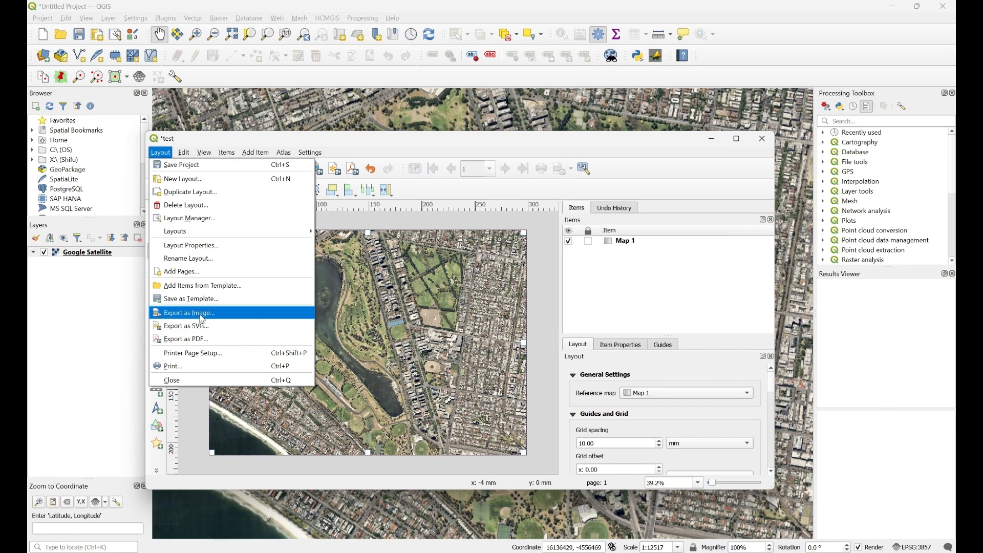
- Export the layout as image test.tif, dismissing the WMS printing warning
click(210, 313)
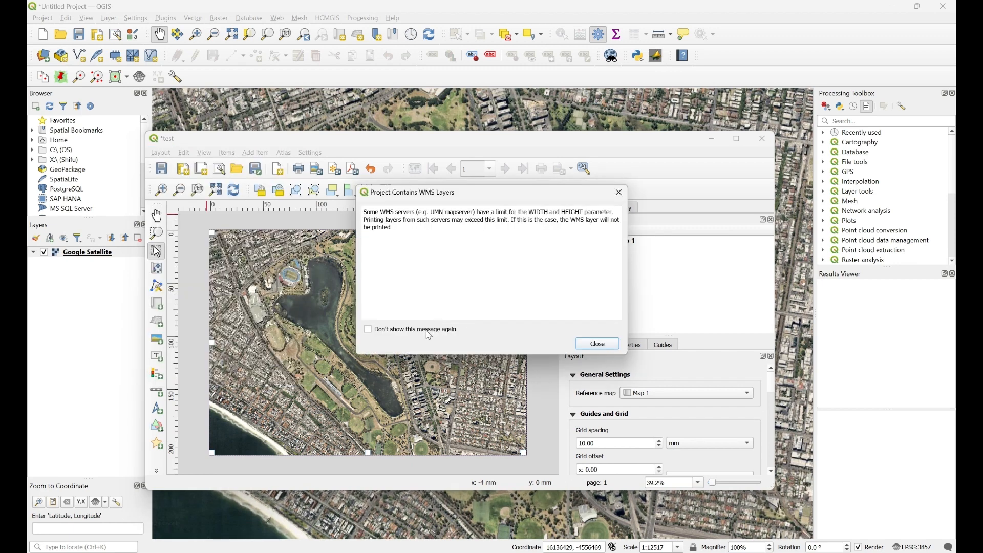
click(613, 345)
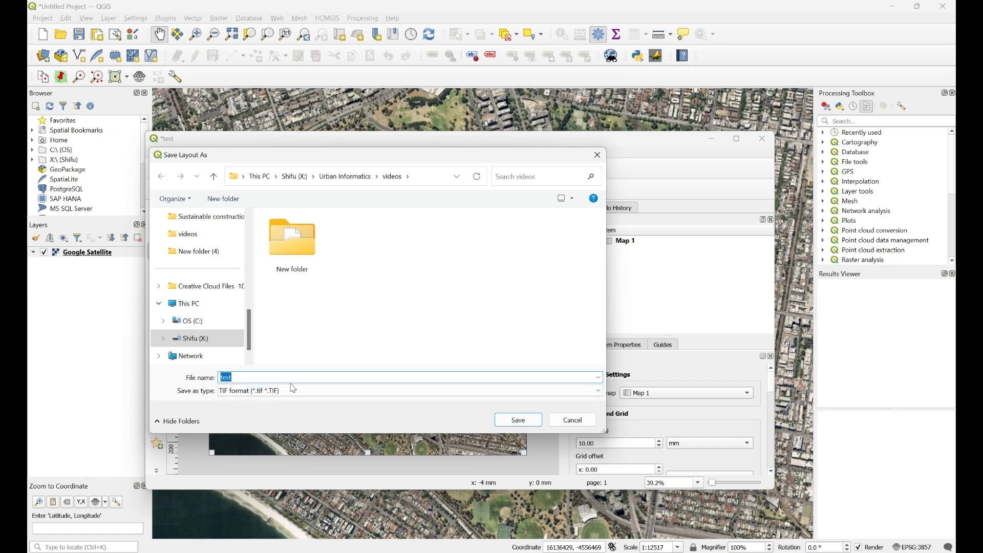
click(523, 424)
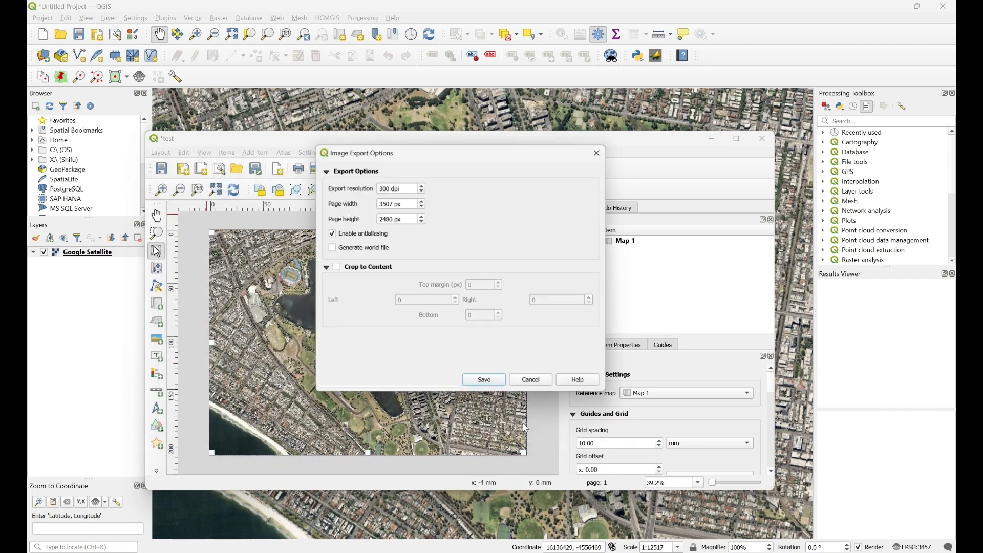
drag(440, 154, 449, 176)
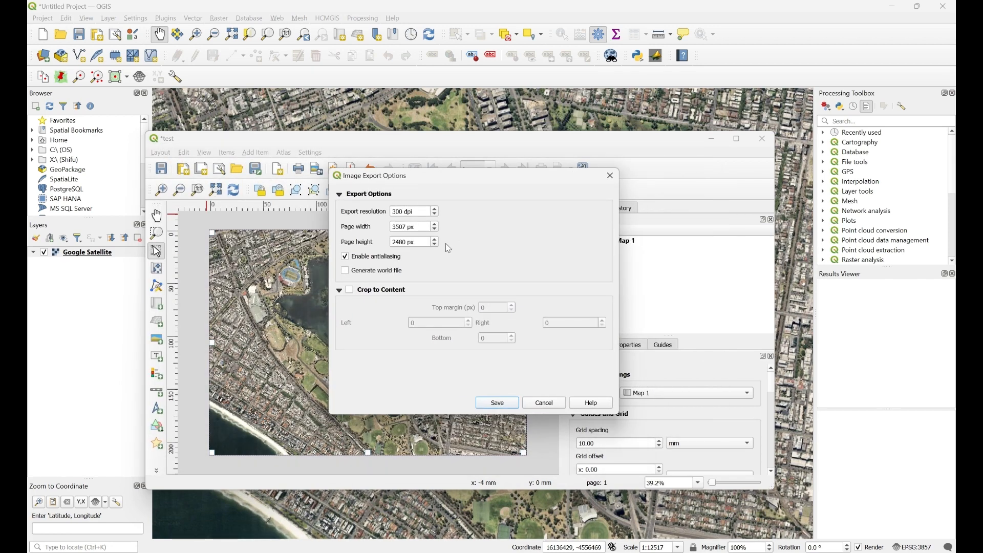
- Set the export resolution to 700 dpi with a world file, save, and close the layout
triple_click(419, 213)
text(700)
click(347, 272)
click(505, 408)
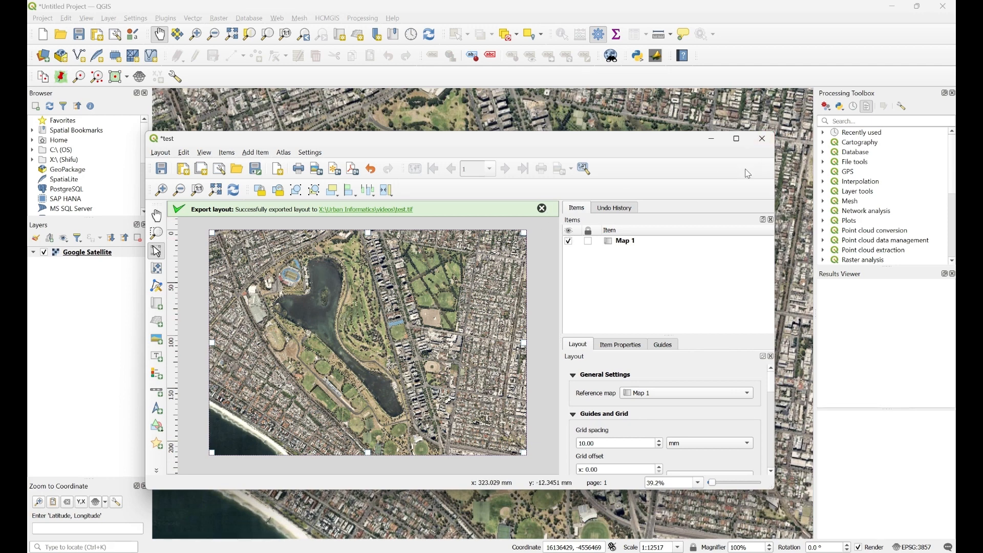
click(762, 139)
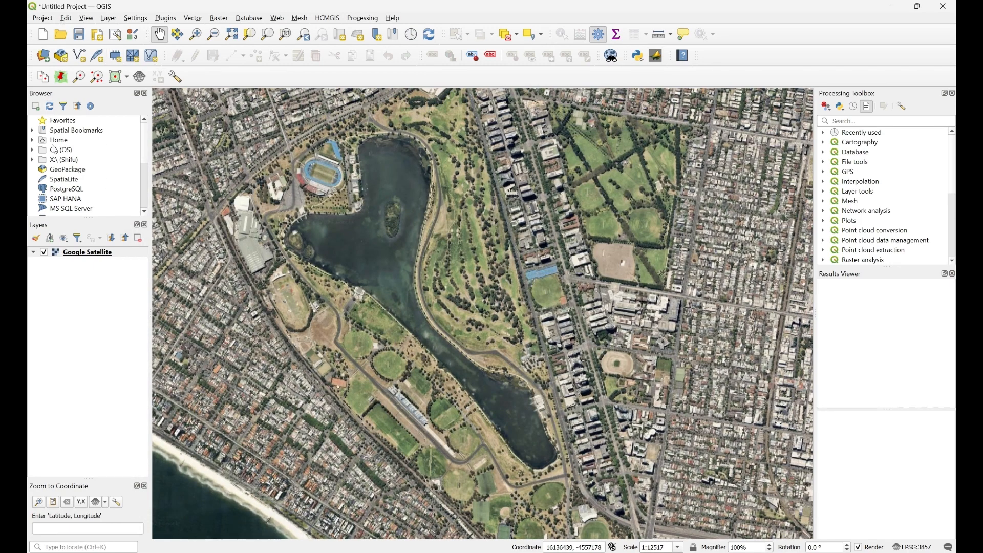
- Browse to X:\ > Urban Informatics > videos and drag test.tif onto the map
click(33, 160)
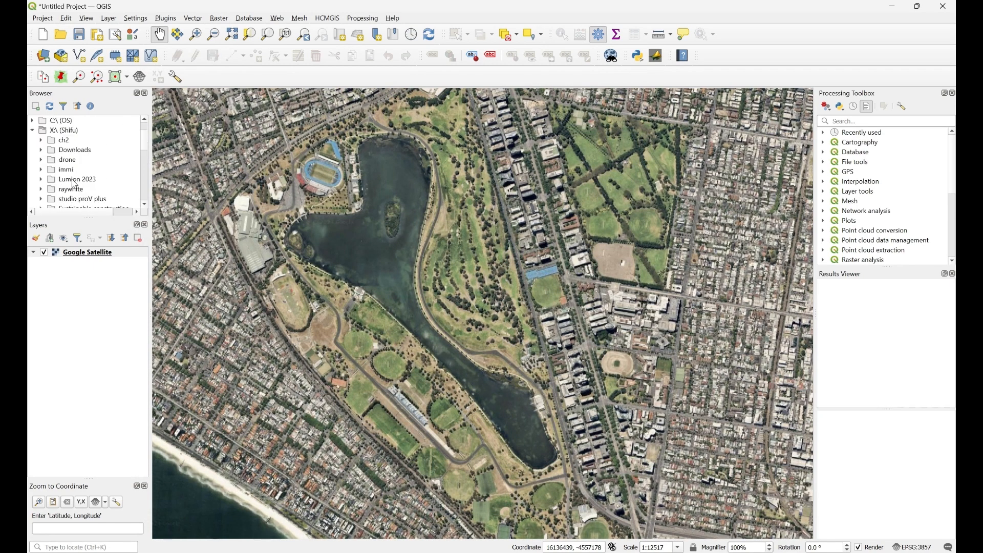
scroll(74, 184, down, 3)
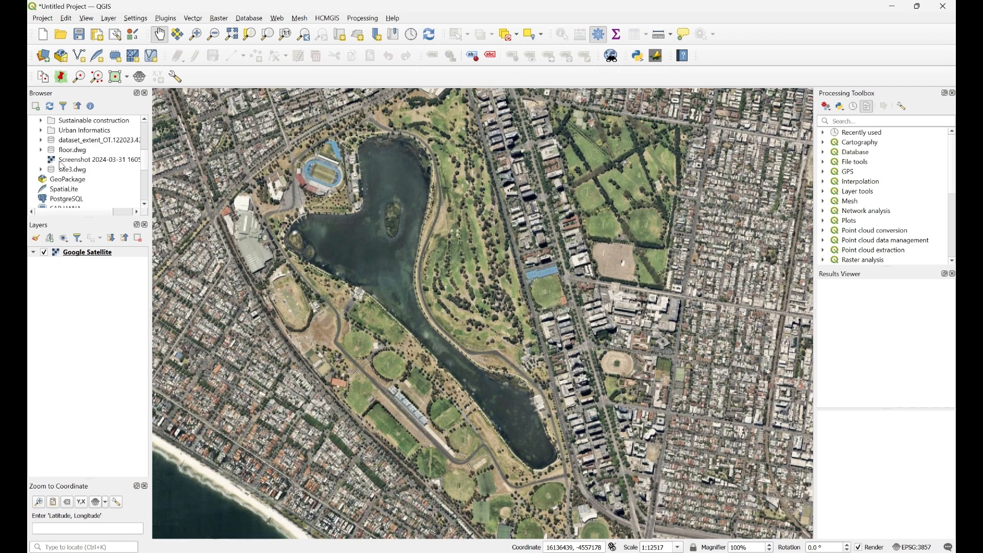
scroll(84, 180, down, 1)
scroll(84, 179, up, 2)
scroll(85, 178, up, 2)
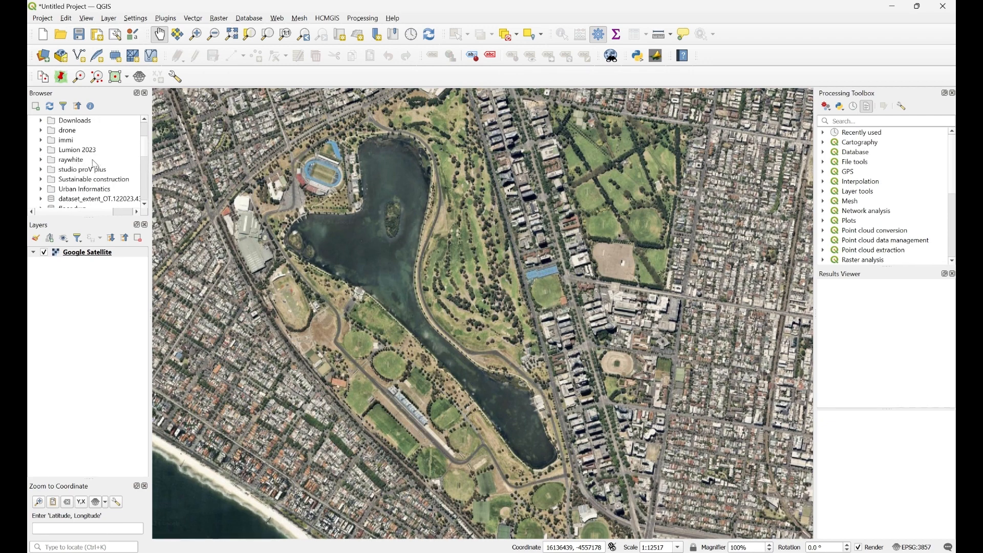
scroll(94, 160, down, 1)
click(41, 189)
scroll(78, 179, down, 1)
scroll(93, 178, down, 3)
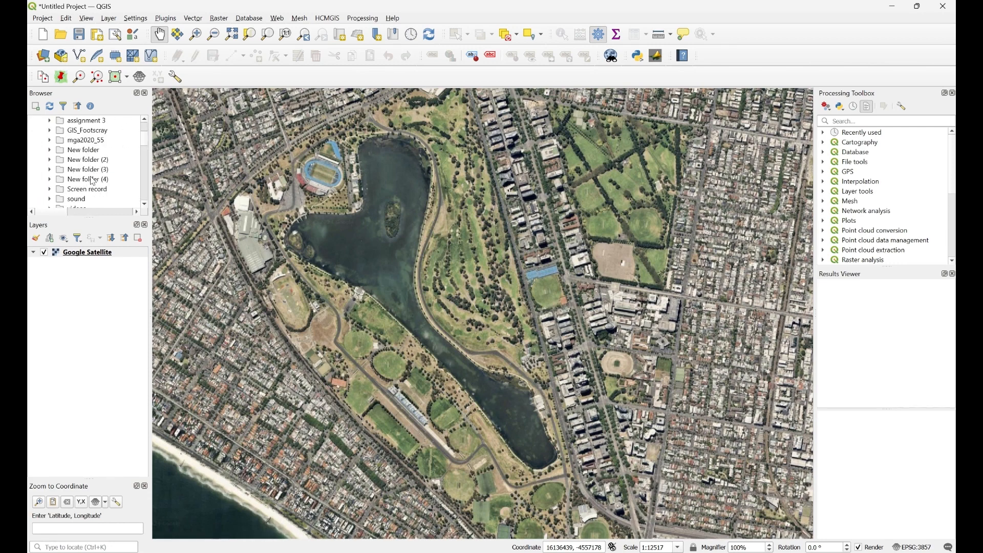
click(49, 179)
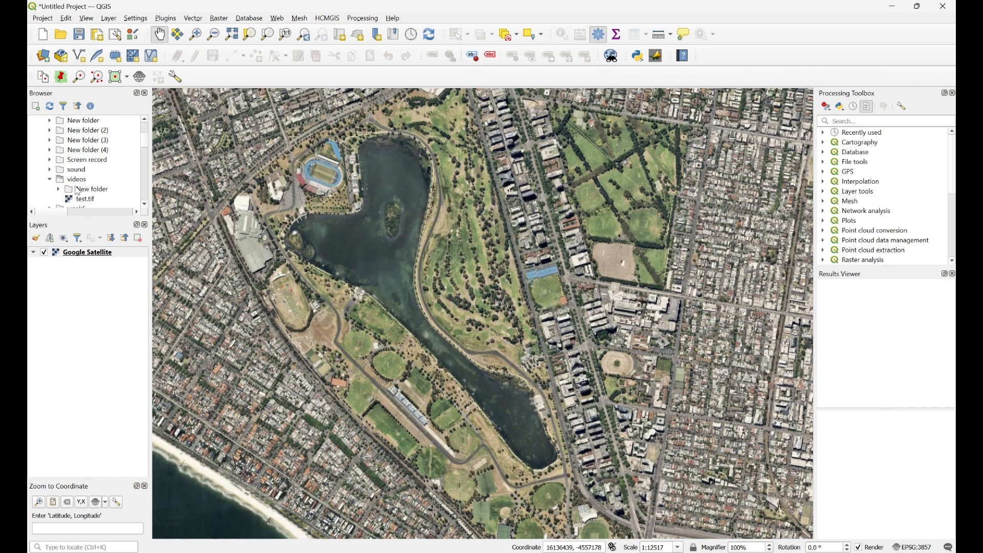
click(82, 200)
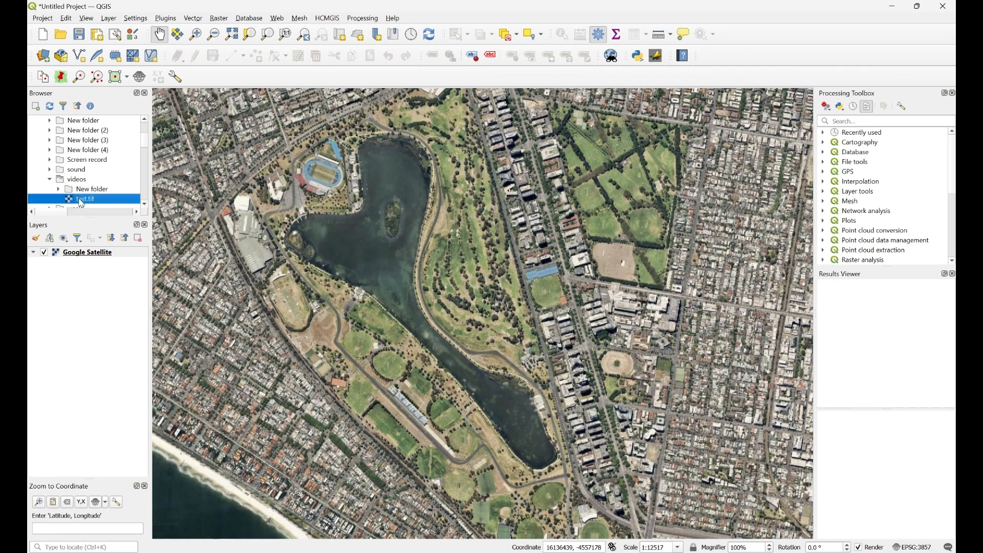
drag(80, 203, 377, 221)
- Remove the Google Satellite layer from the project
scroll(453, 311, down, 2)
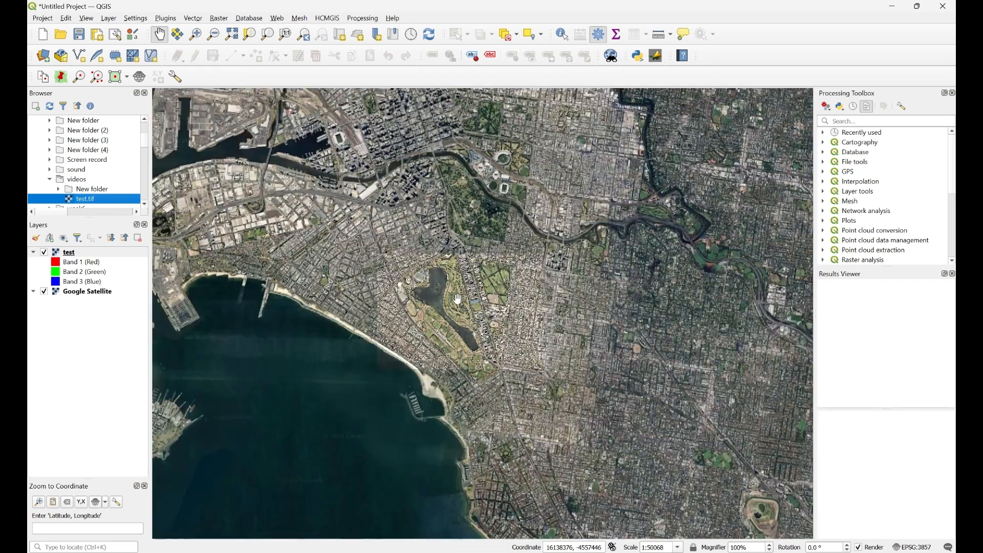
right_click(75, 293)
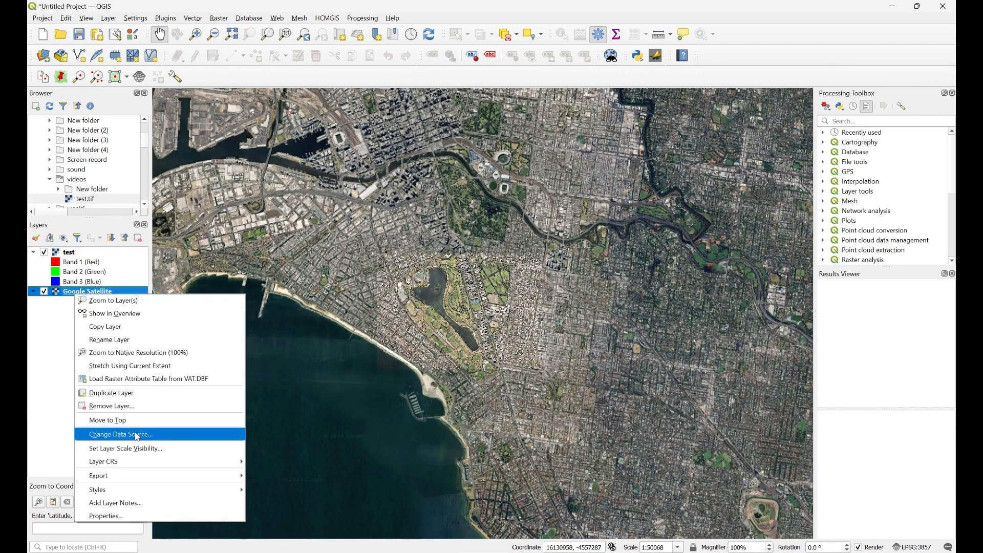
click(129, 411)
click(478, 299)
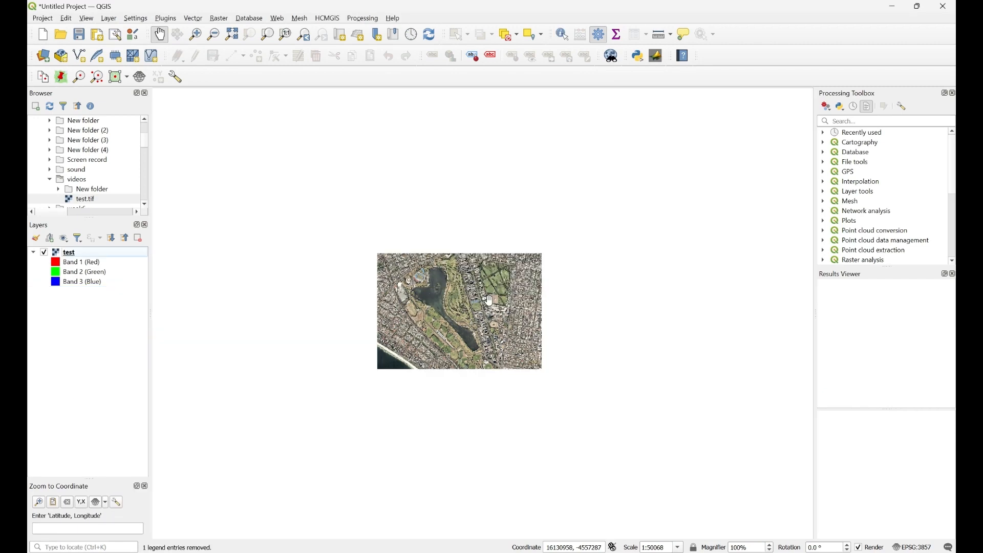
scroll(466, 316, up, 1)
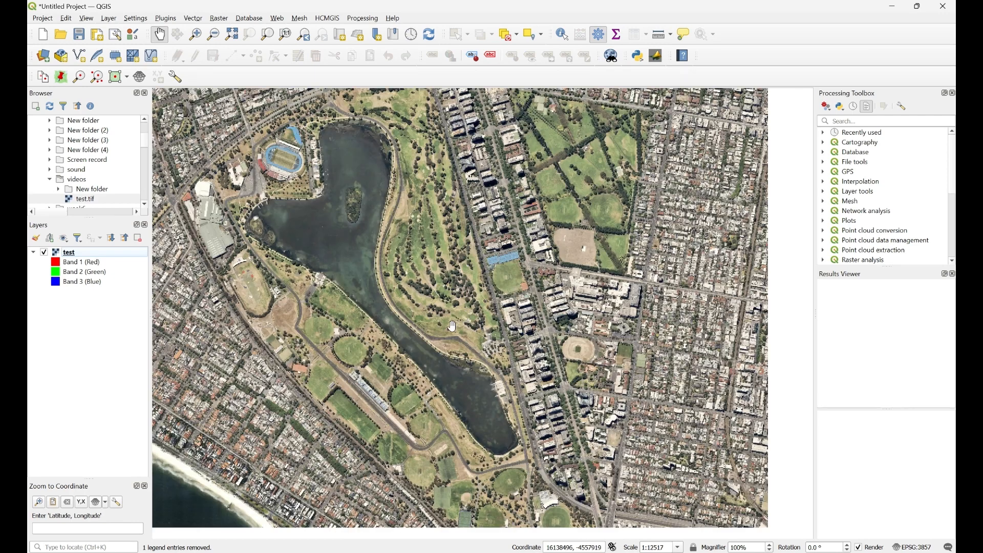
scroll(444, 332, down, 1)
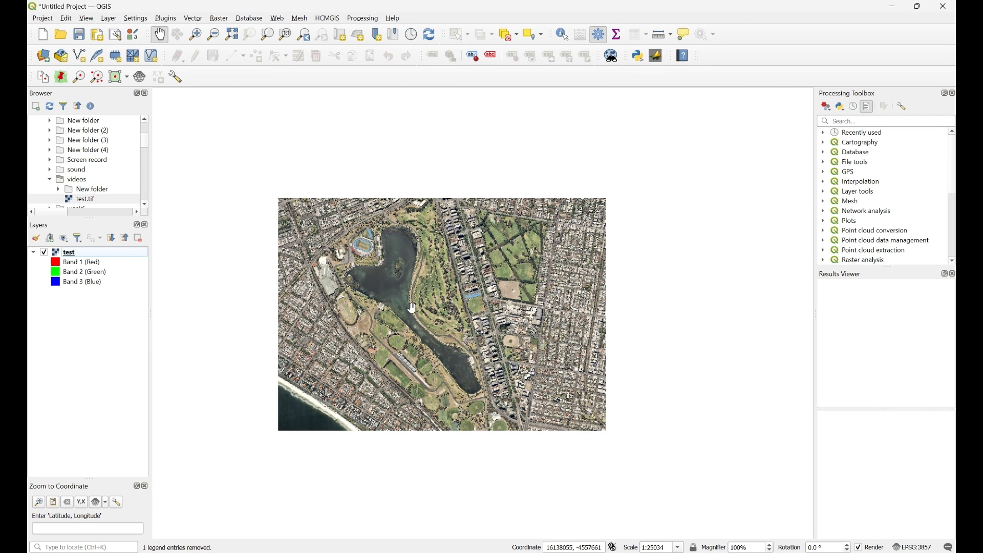
- Launch the OpenTopography DEM Downloader with SRTM 30m and the current map canvas extent
click(221, 20)
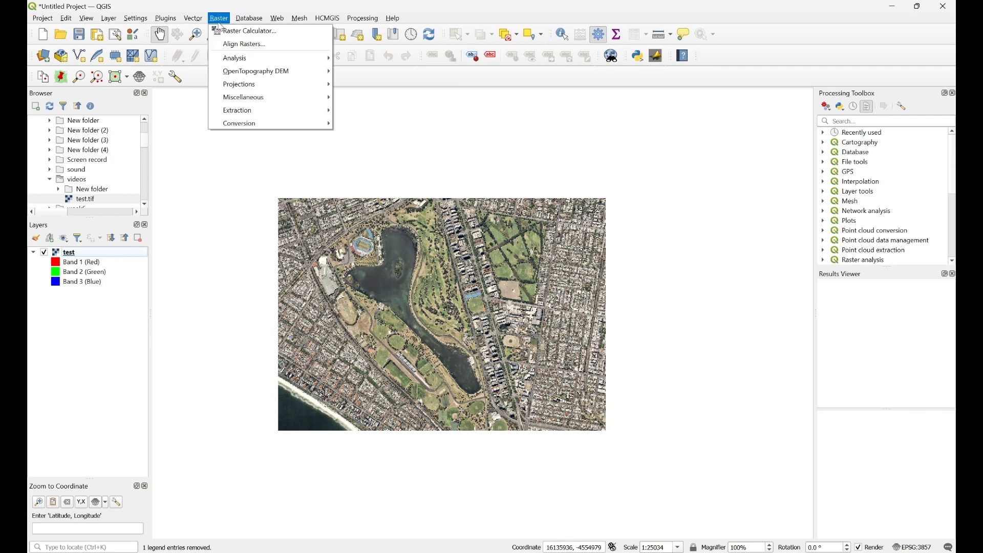
mouse_move(263, 76)
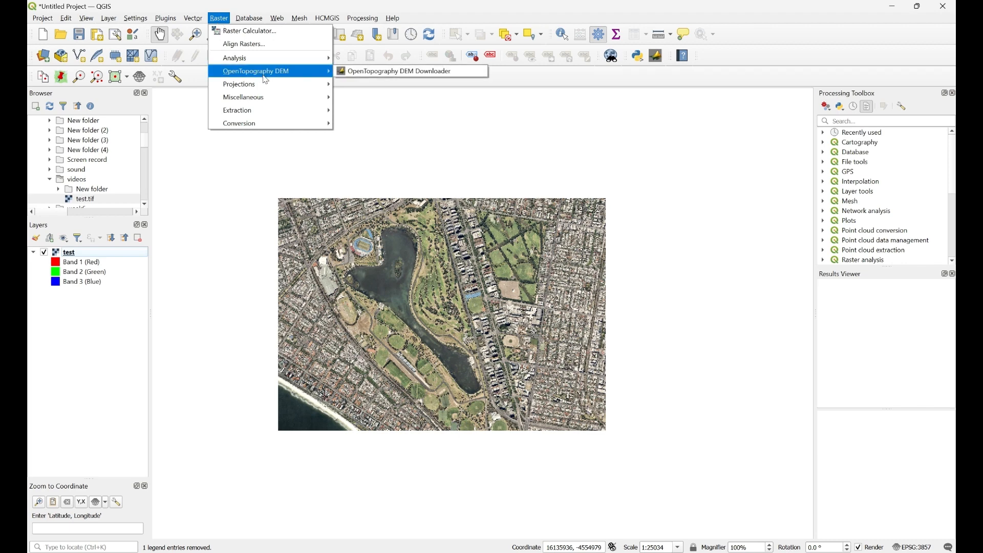
click(389, 73)
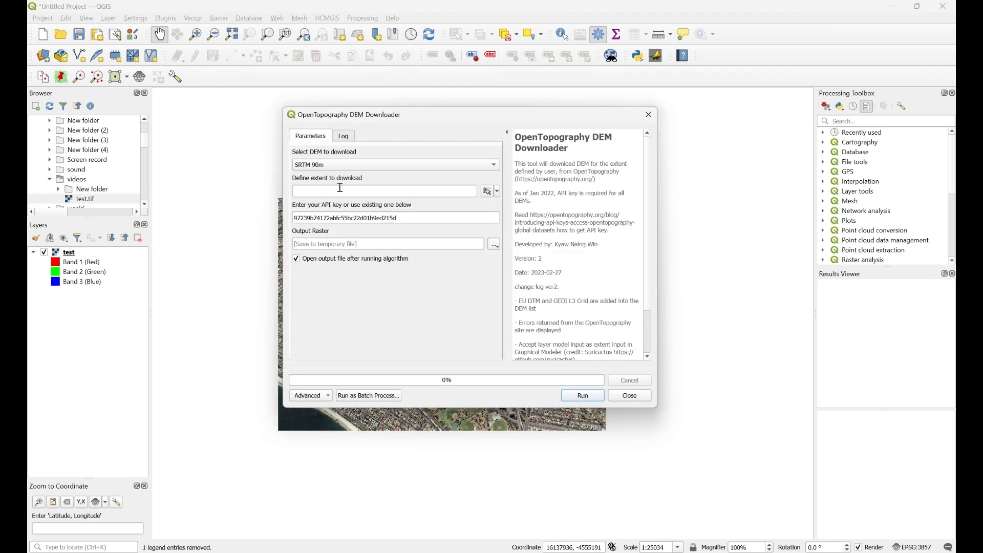
key(Escape)
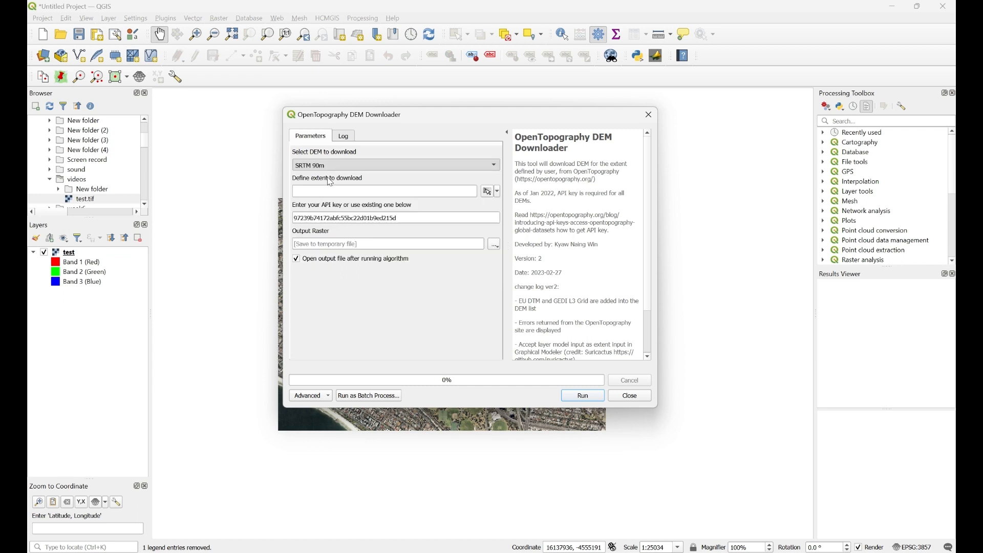
key(Down)
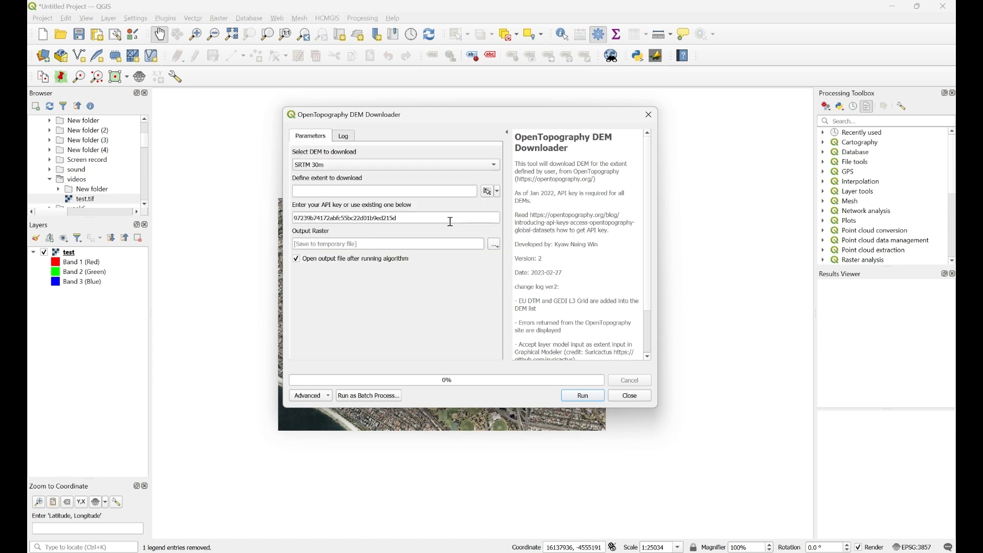
click(499, 195)
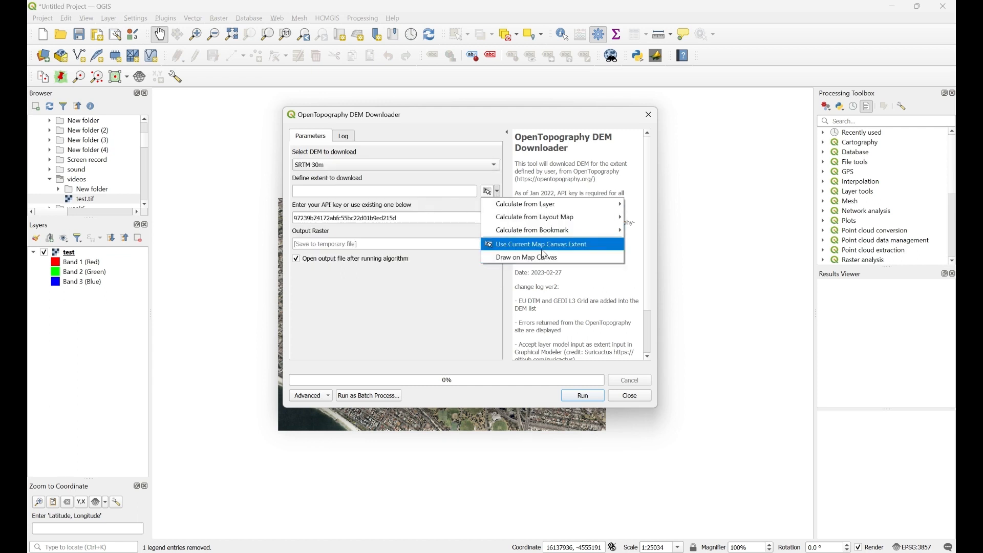
click(562, 249)
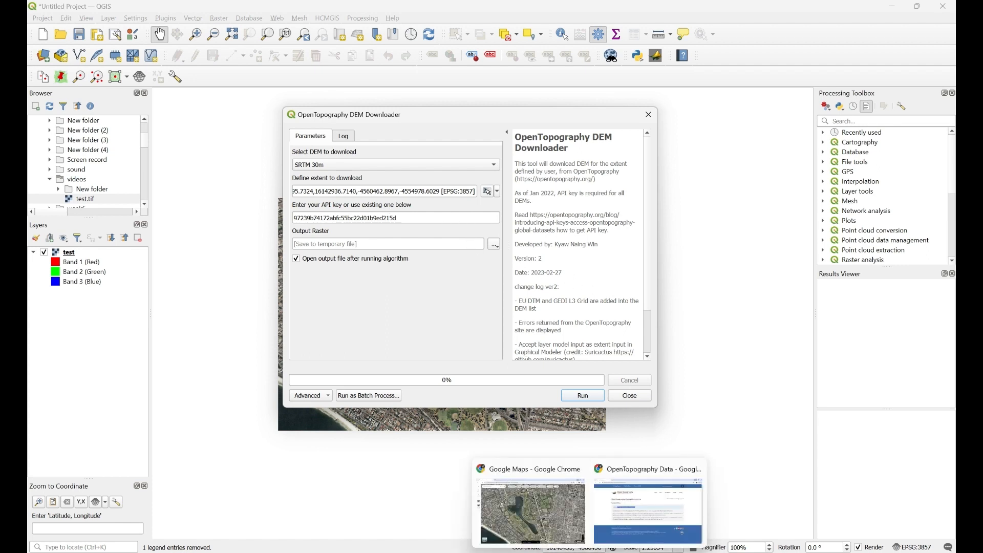
click(635, 525)
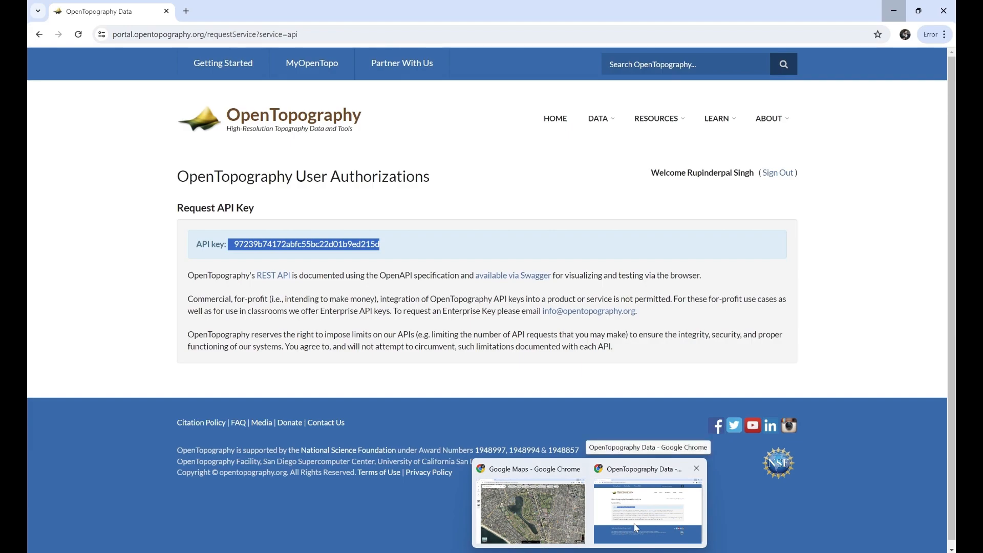
- Return to the OpenTopography home page and go to the API key request page
key(alt+Left)
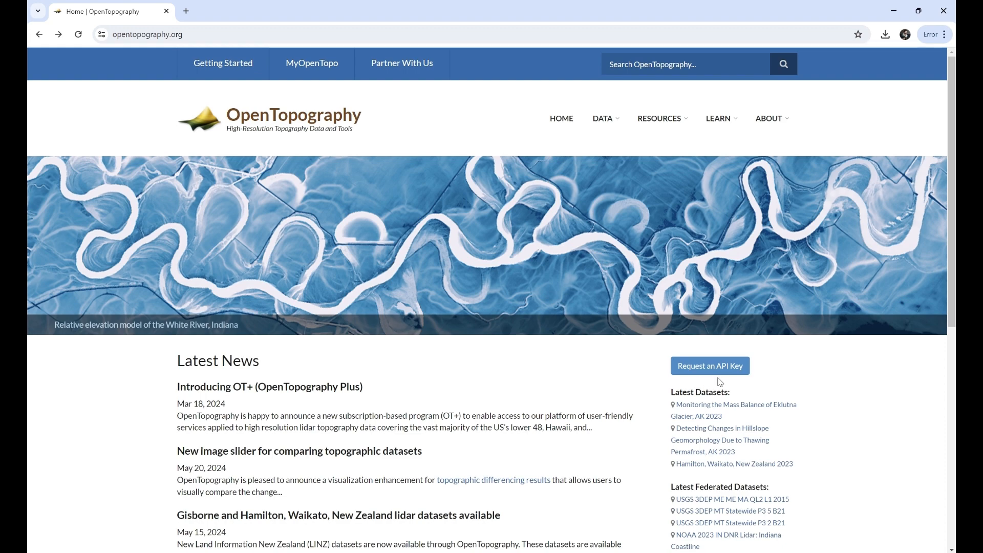
scroll(714, 362, down, 1)
scroll(671, 279, up, 1)
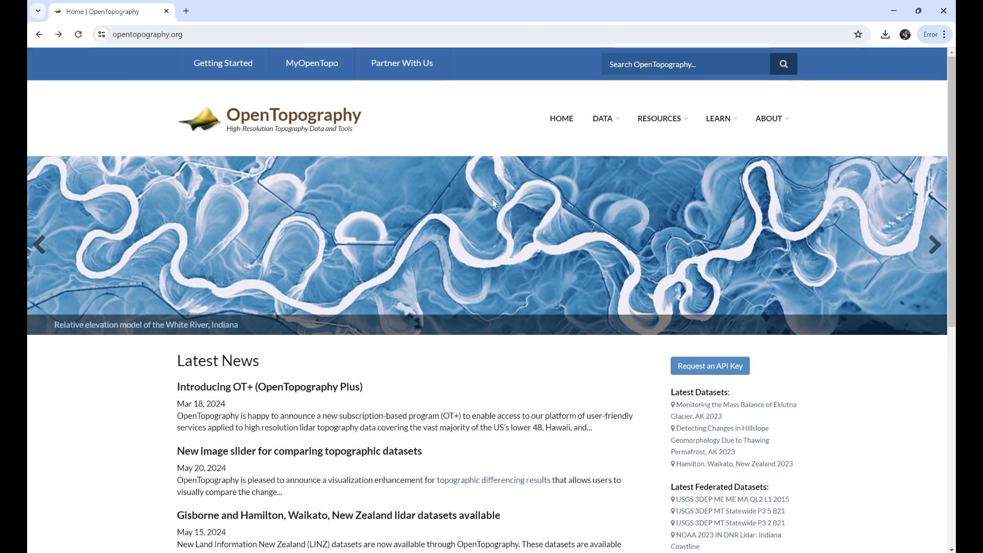
scroll(492, 202, down, 1)
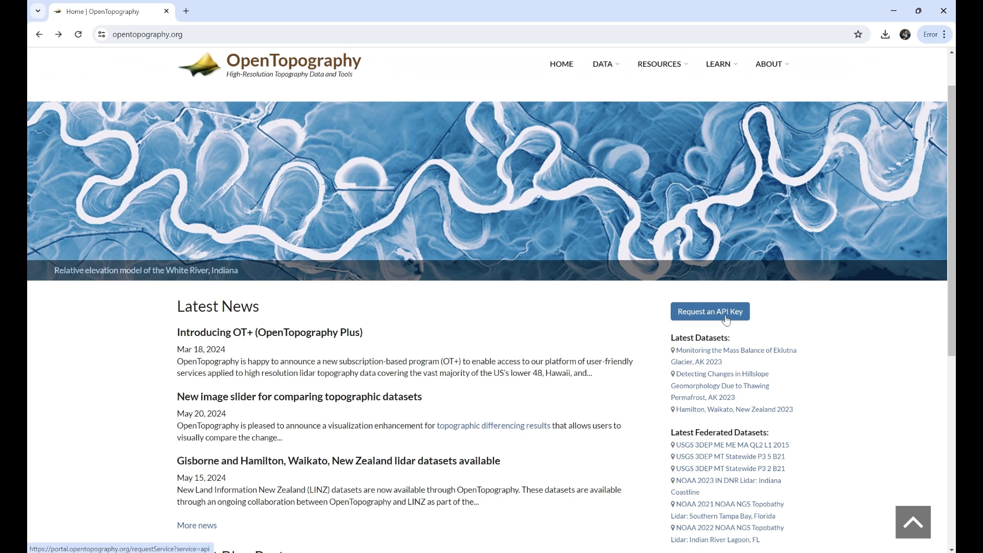
click(726, 319)
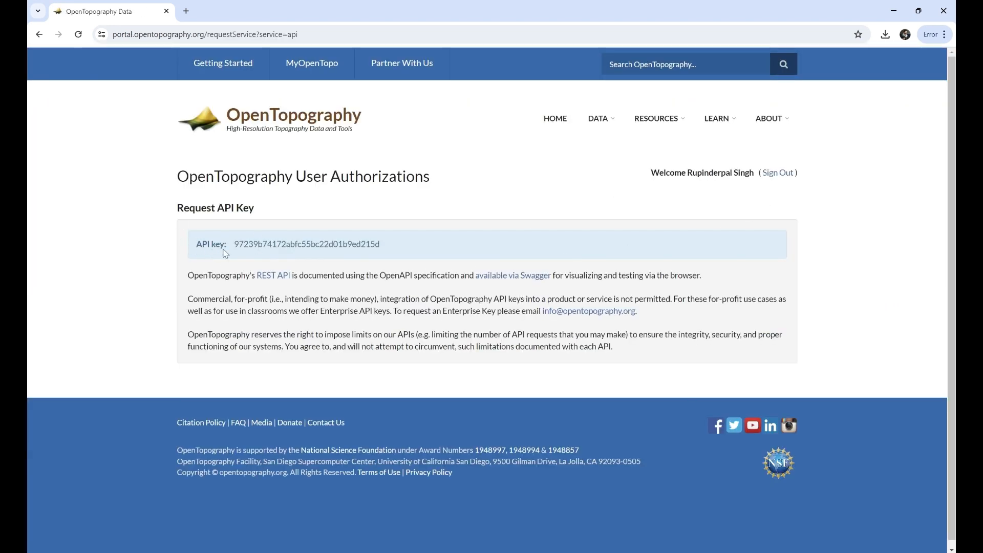
- Copy the OpenTopography API key and switch back to the Untitled QGIS project
drag(235, 244, 381, 245)
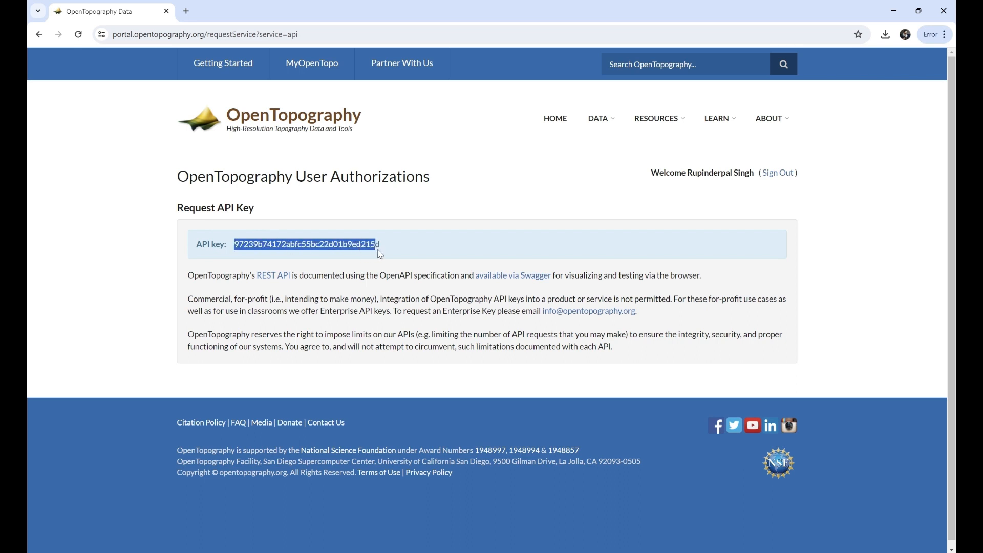
right_click(373, 244)
click(401, 253)
click(395, 388)
mouse_move(685, 550)
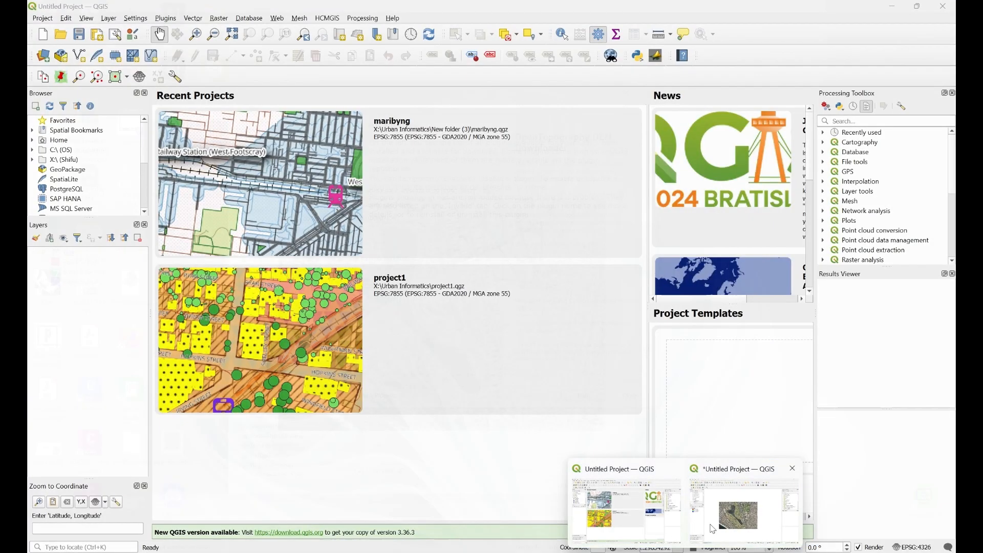
click(723, 524)
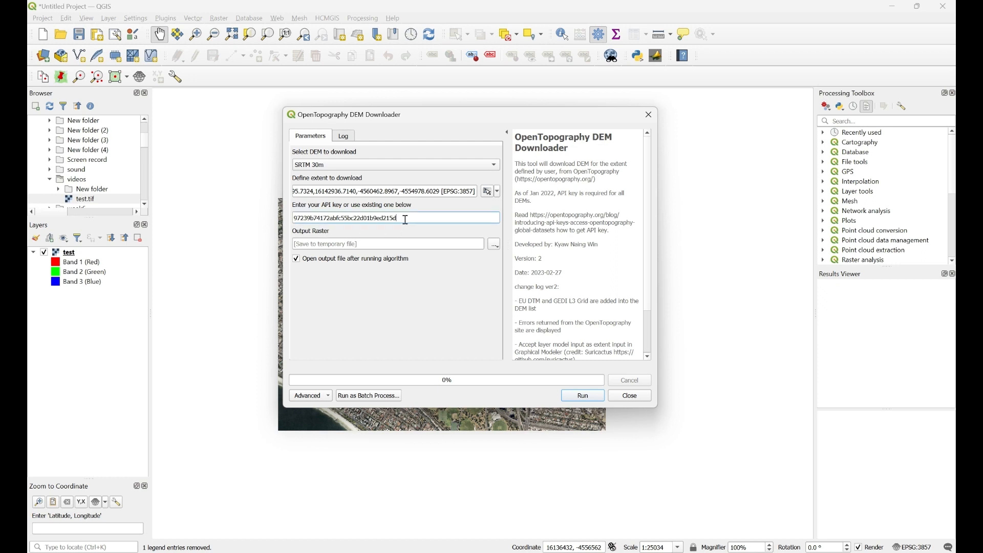
- Paste the API key into the DEM Downloader, download SRTM 30m data, then close the downloader
drag(404, 220, 277, 220)
right_click(378, 221)
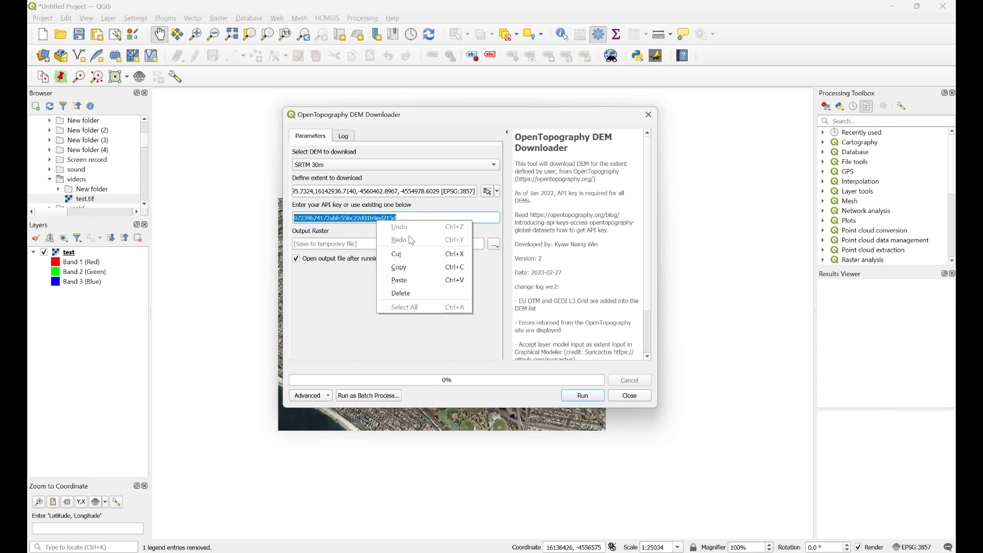
click(412, 279)
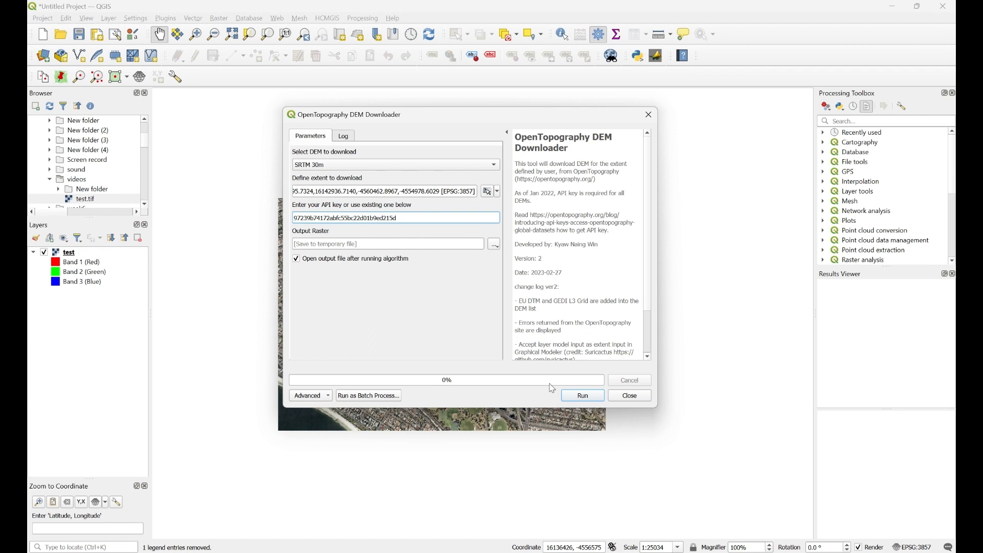
click(584, 398)
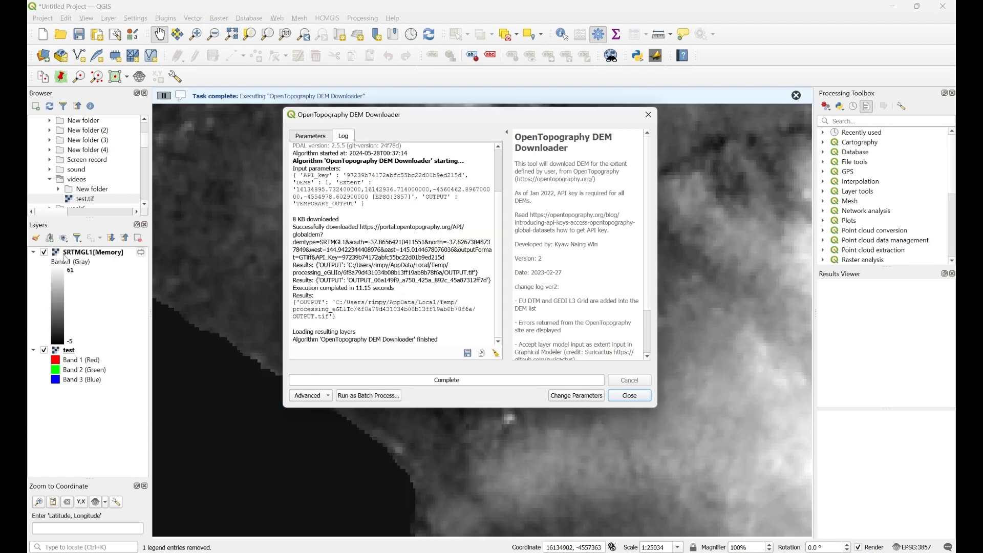
click(630, 396)
scroll(529, 345, down, 1)
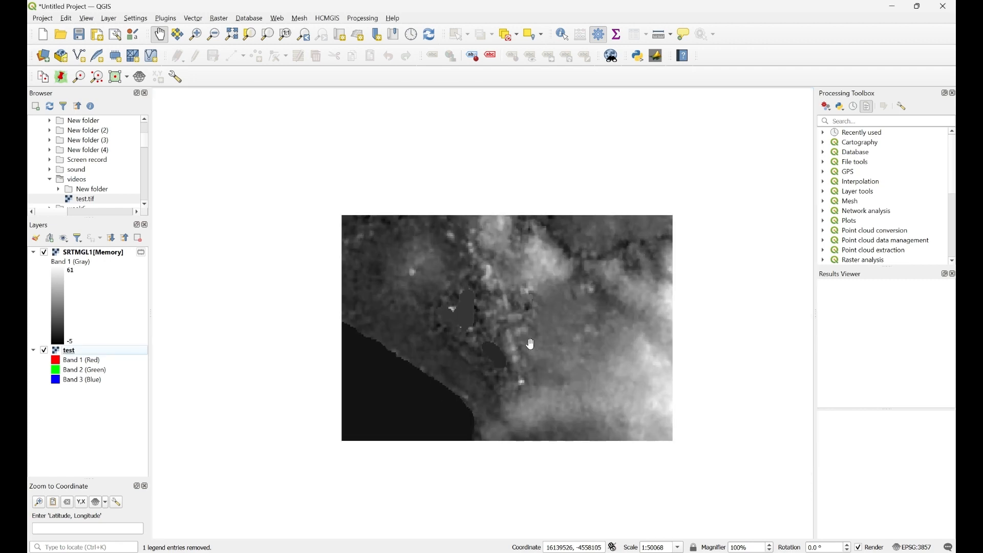
scroll(455, 307, up, 1)
scroll(455, 308, down, 1)
click(221, 19)
mouse_move(253, 59)
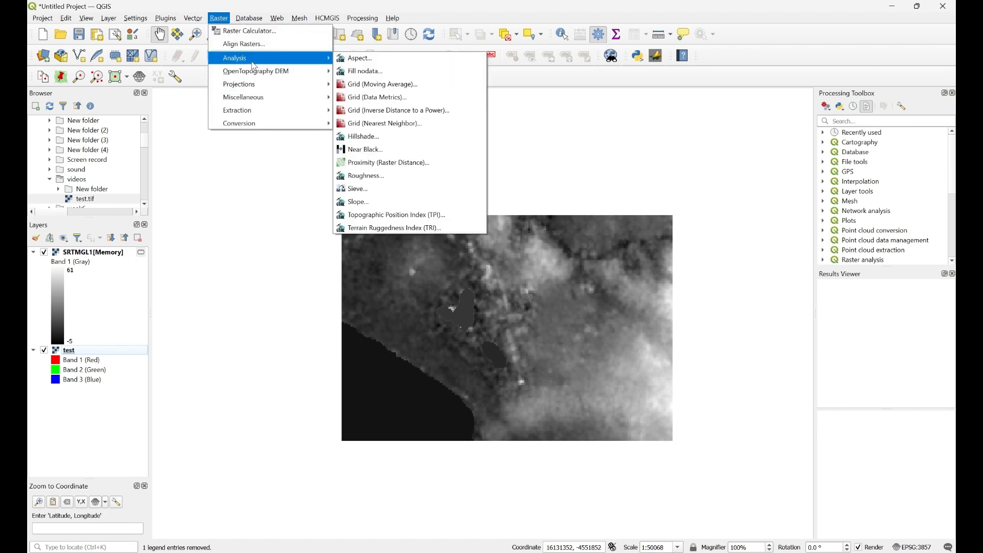
click(387, 137)
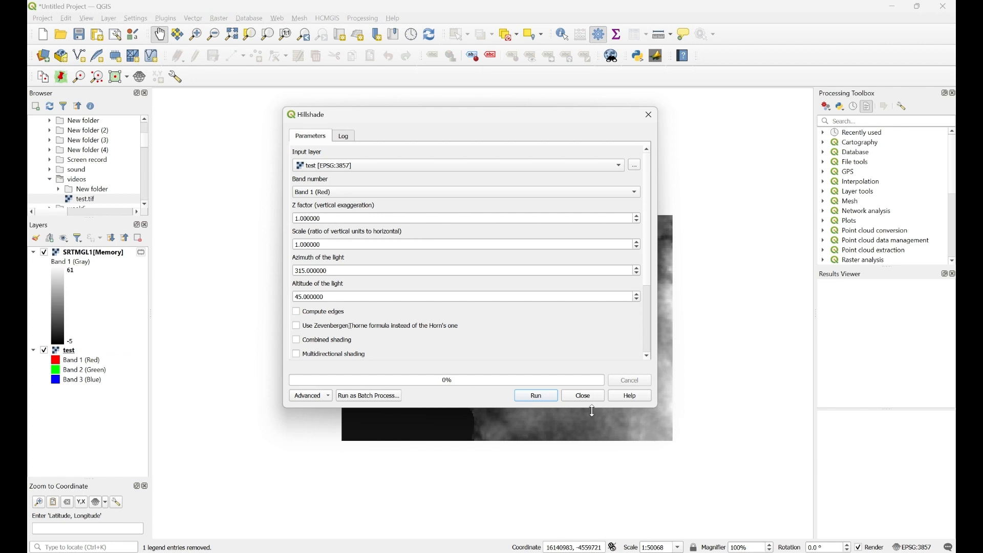
click(584, 396)
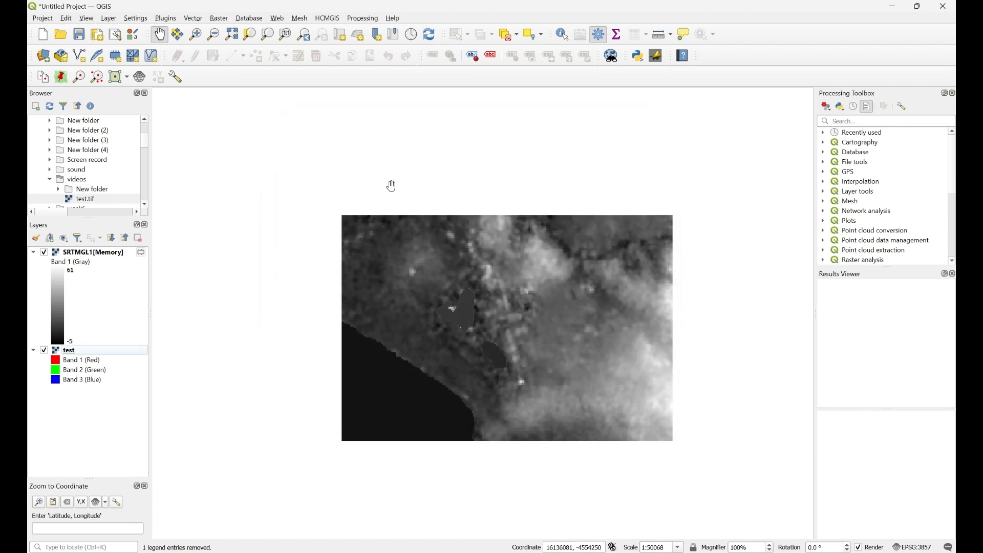
- Set the Copy Coordinate custom CRS to GDA2020 / MGA zone 55 (EPSG:7855)
right_click(382, 172)
mouse_move(438, 182)
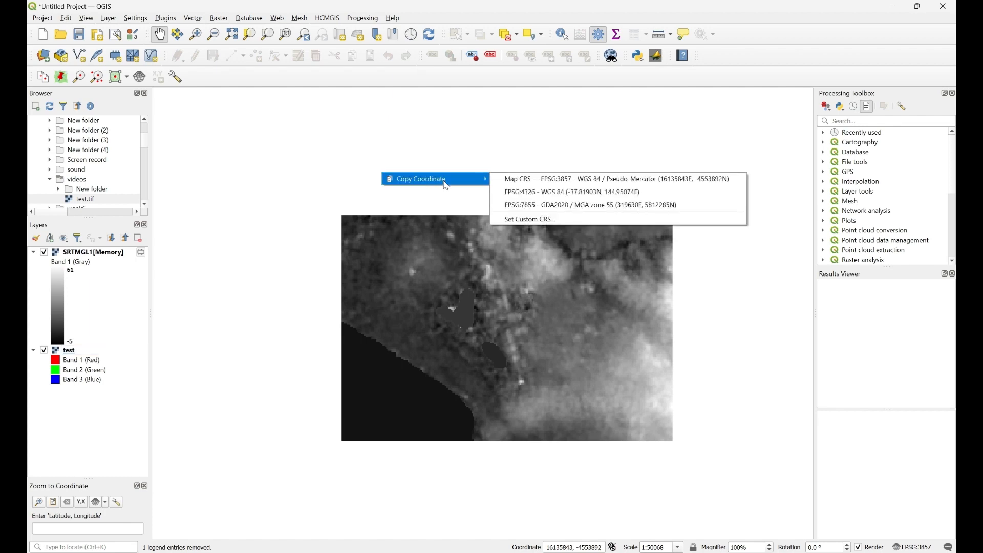
click(559, 220)
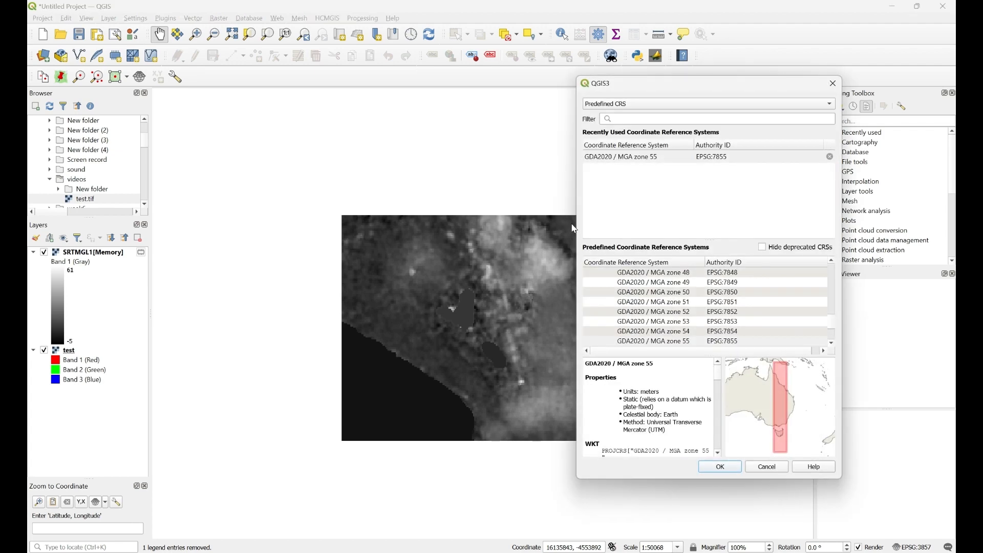
click(622, 161)
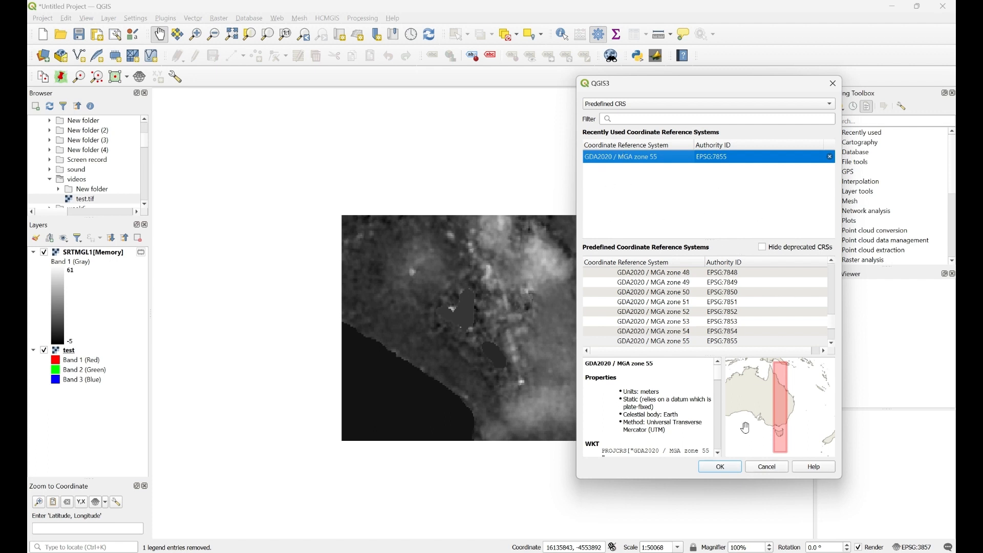
click(737, 471)
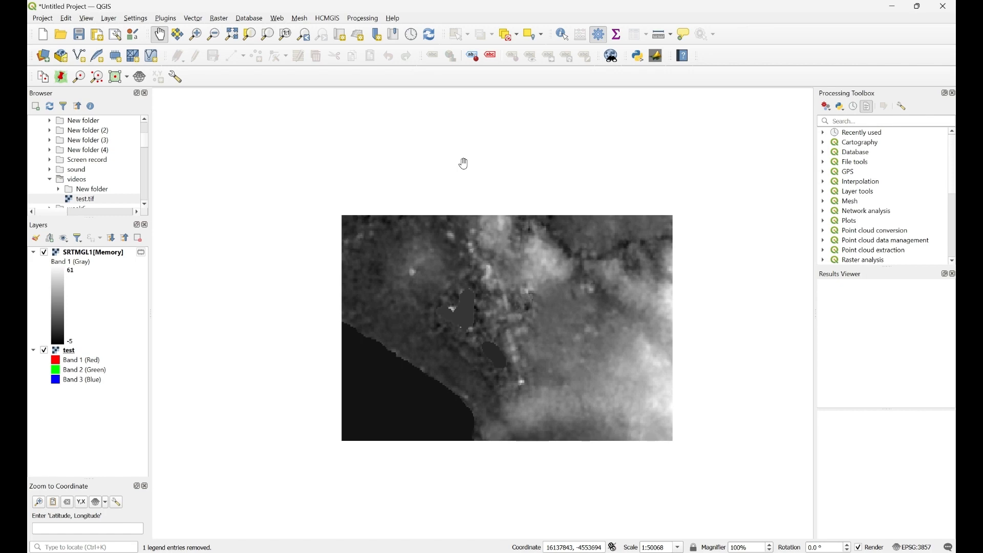
click(220, 18)
- Run Hillshade on the test raster with Z factor 0.0004
mouse_move(244, 63)
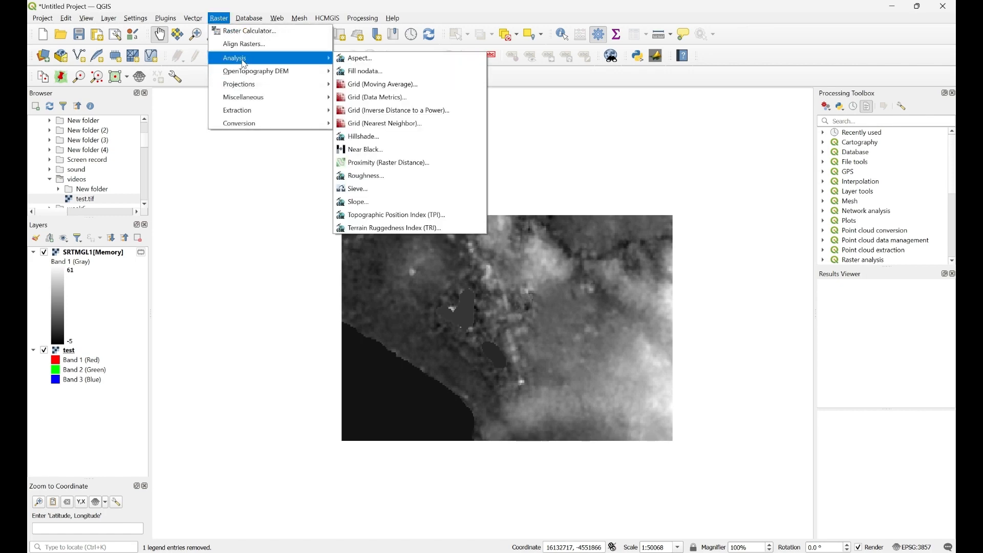
click(381, 144)
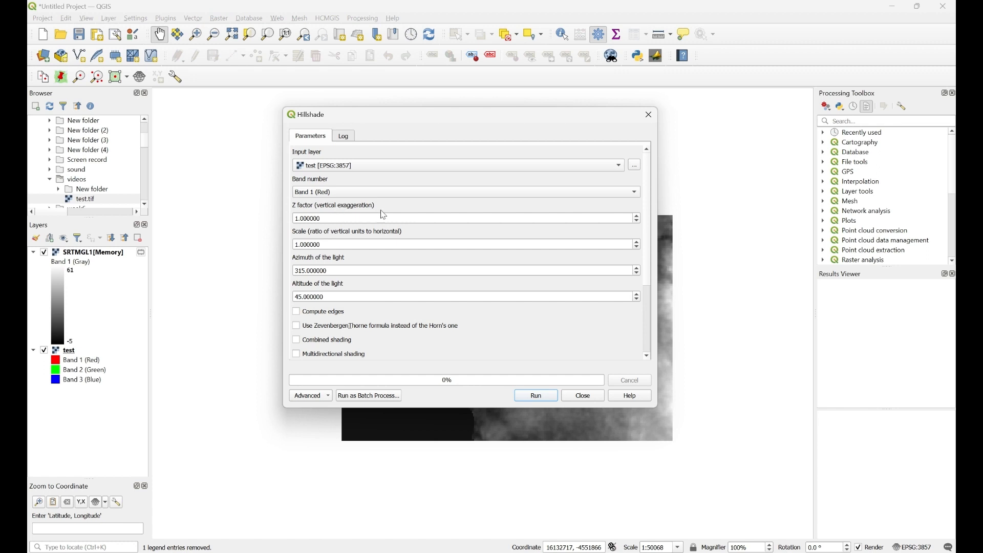
drag(327, 221, 302, 218)
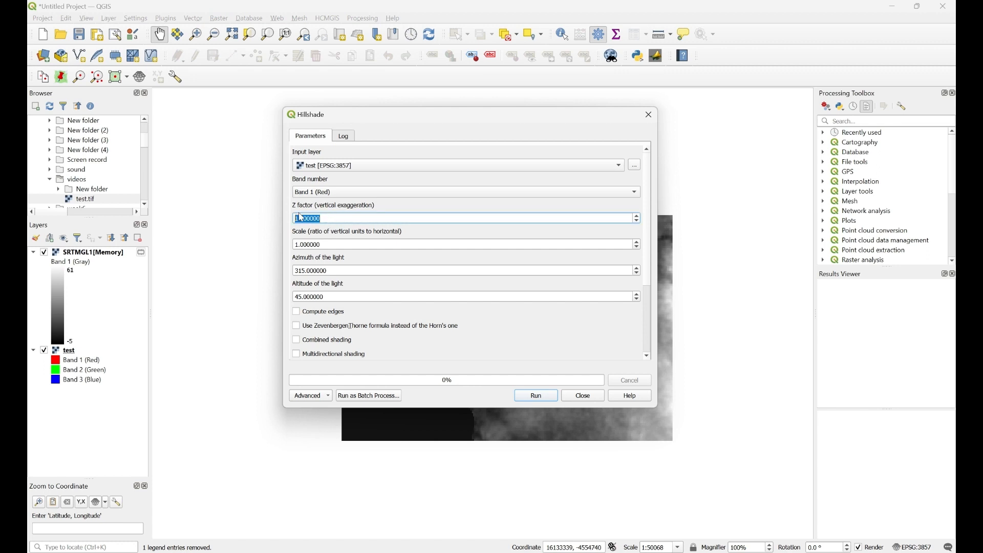
text(.)
click(537, 397)
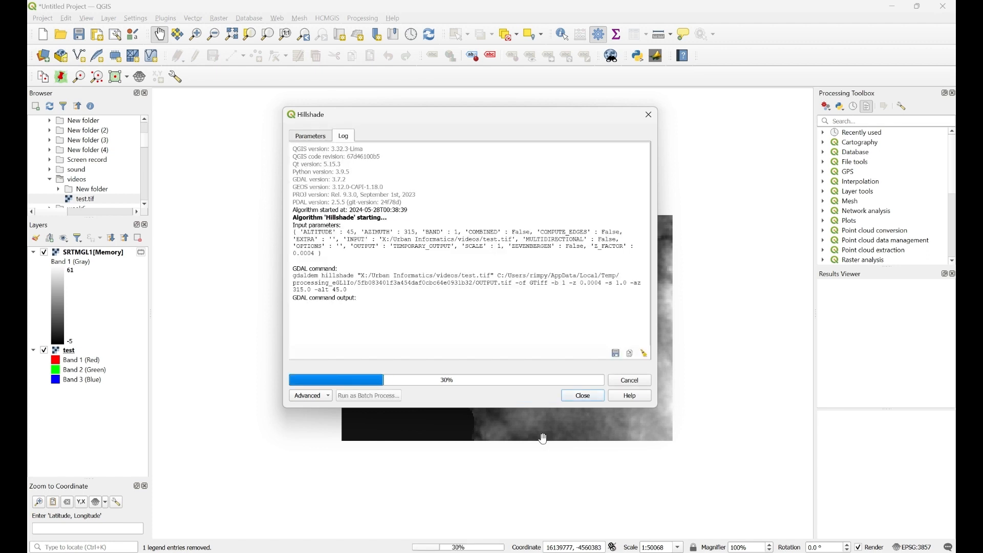
- Close the Hillshade tool, inspect the new Hillshade layer, and open its layer properties
click(589, 396)
scroll(454, 331, up, 2)
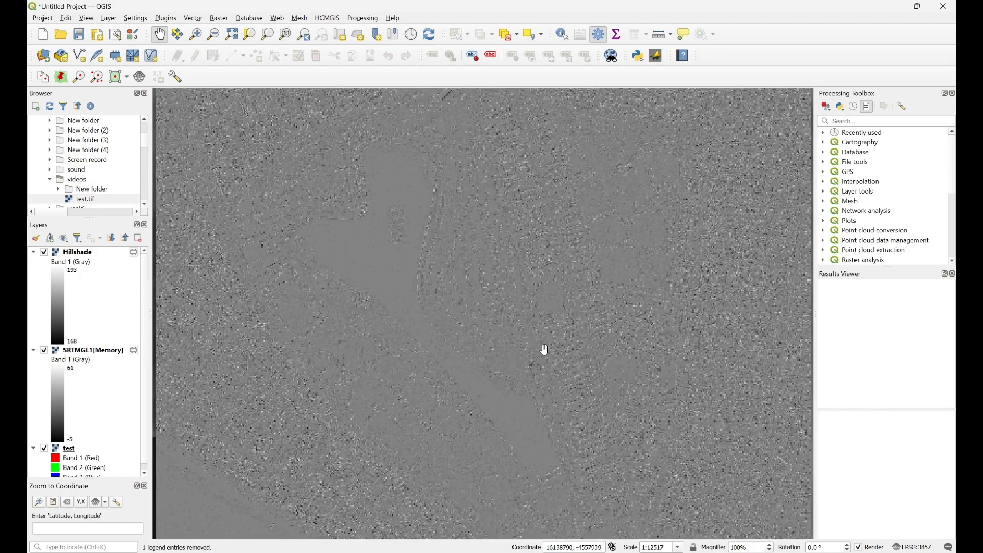
scroll(501, 362, down, 1)
scroll(405, 338, up, 1)
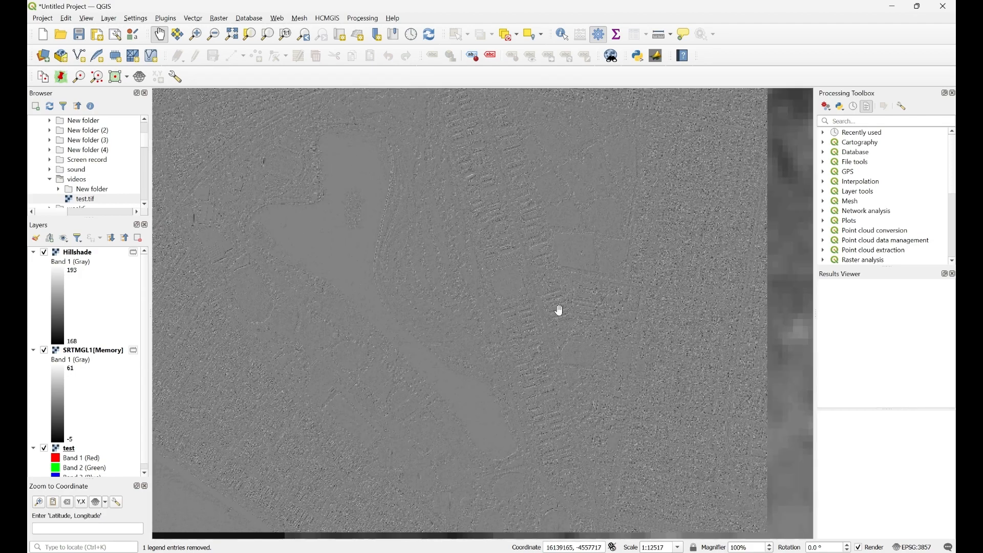
scroll(540, 350, down, 1)
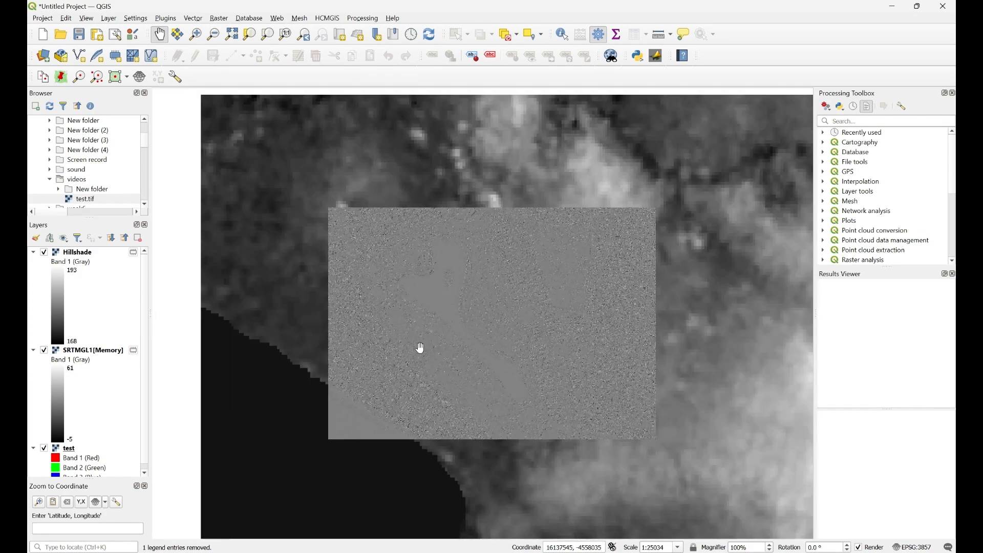
scroll(450, 320, up, 1)
drag(450, 323, 492, 353)
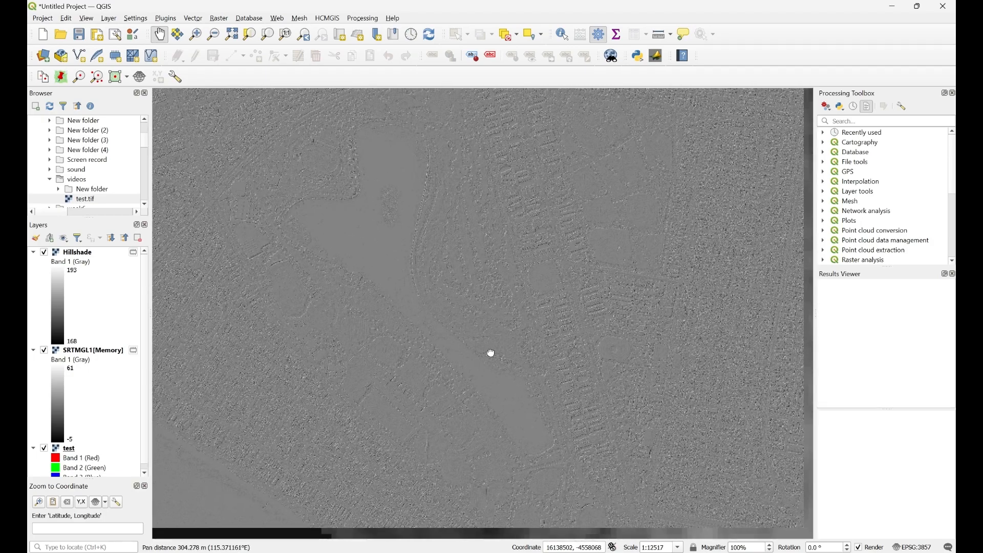
double_click(72, 254)
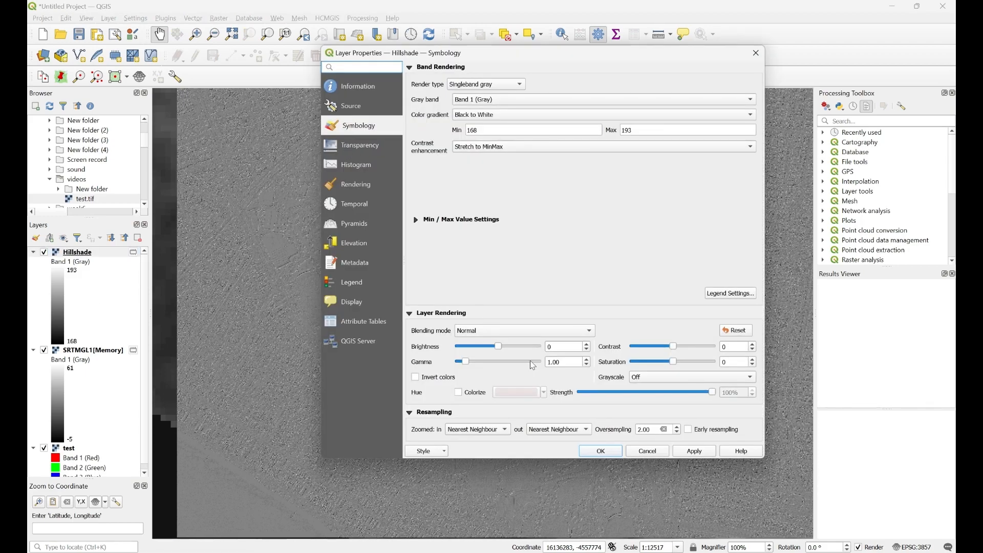
- Give the Hillshade layer brightness -23, contrast -23, gamma 1.81 and bilinear resampling in and out
drag(496, 349, 493, 350)
drag(466, 364, 475, 369)
drag(673, 349, 665, 356)
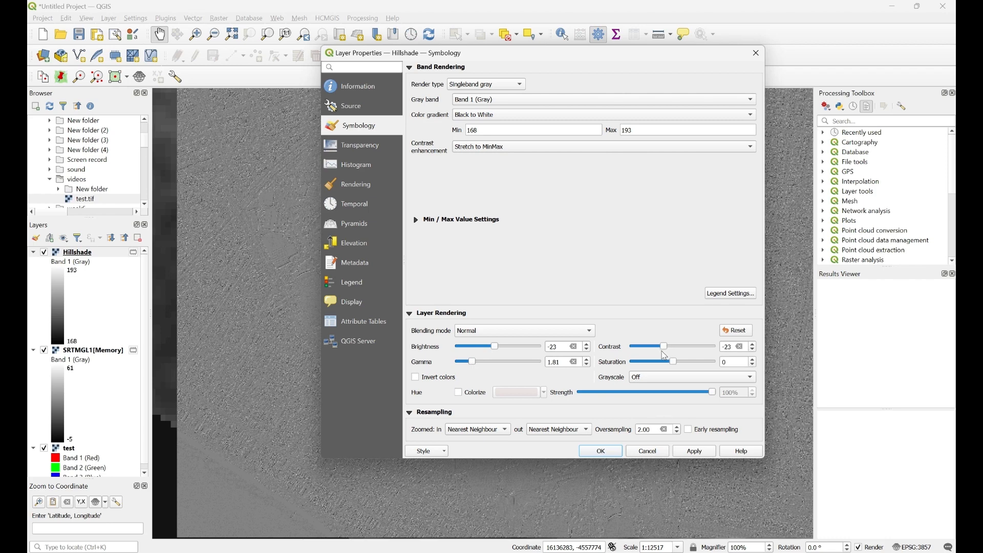
click(478, 430)
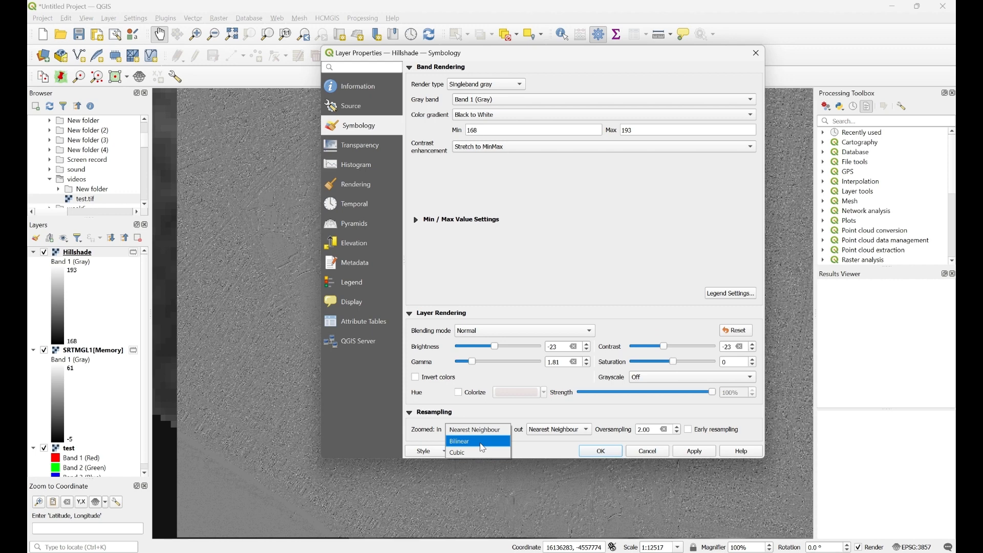
click(480, 442)
click(579, 430)
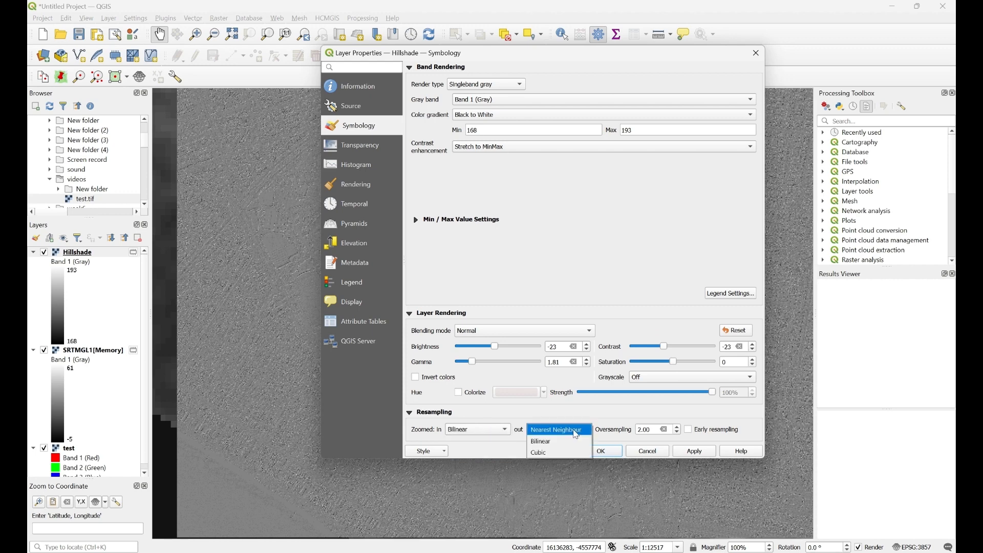
click(552, 445)
click(694, 451)
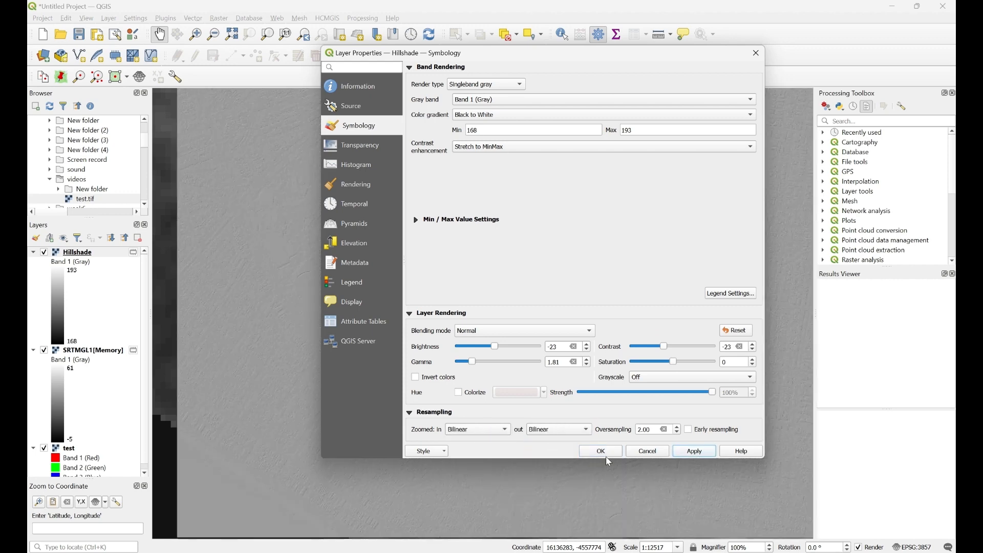
click(610, 455)
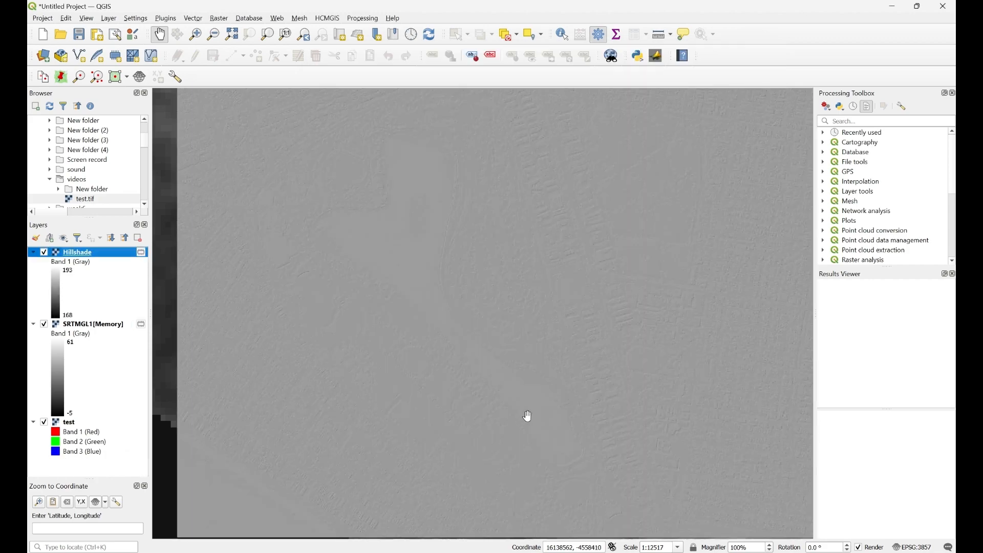
- Recentre the smoothed hillshade on the map and create a new 3D map view
scroll(489, 397, up, 1)
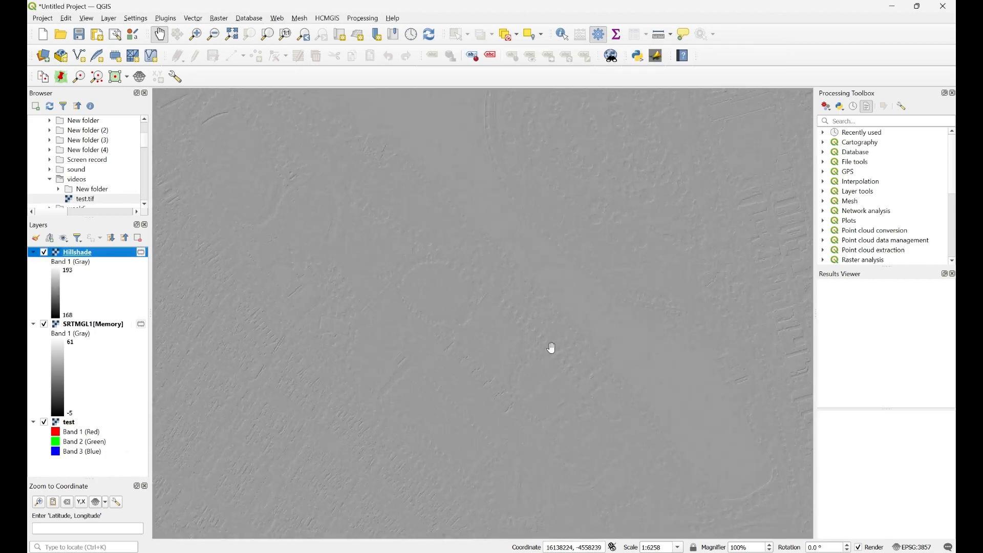
drag(551, 346, 494, 395)
drag(540, 316, 516, 340)
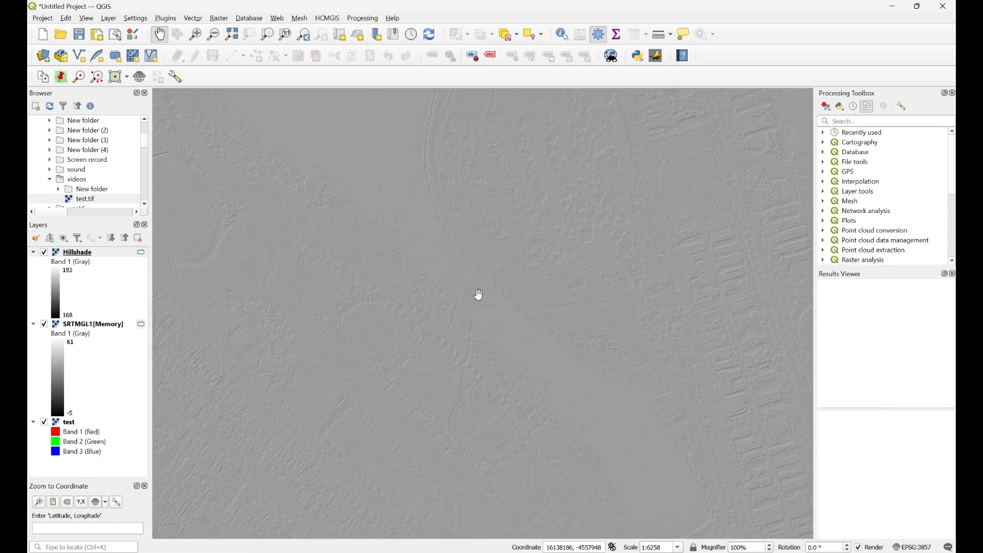
scroll(480, 296, down, 1)
scroll(484, 286, up, 1)
mouse_move(483, 304)
mouse_down()
mouse_move(483, 345)
mouse_move(469, 303)
mouse_up()
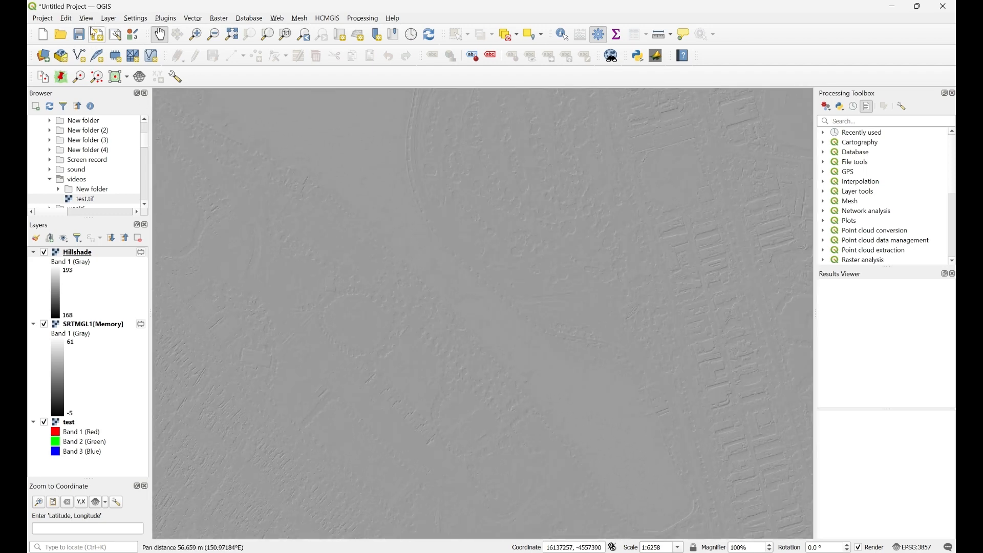
click(89, 22)
mouse_move(134, 50)
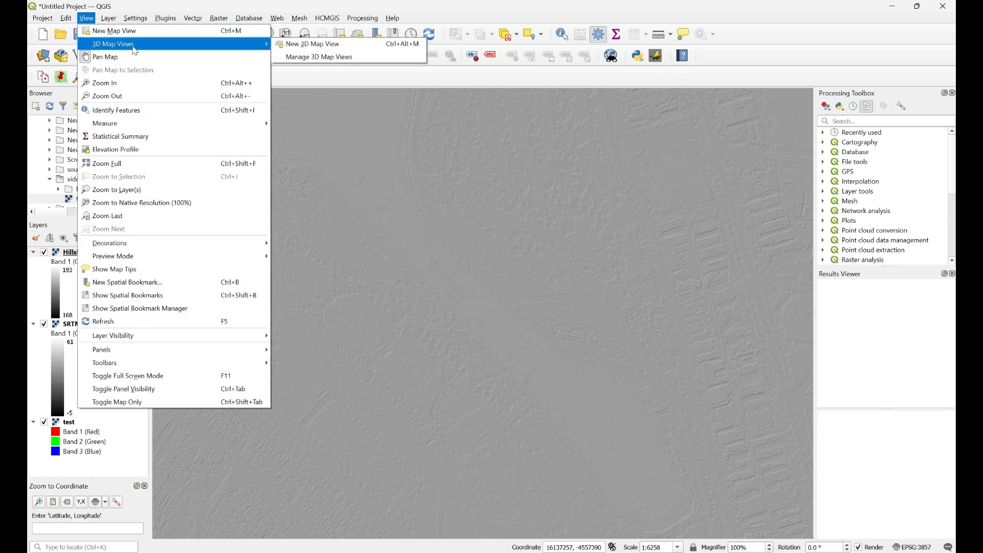
click(324, 51)
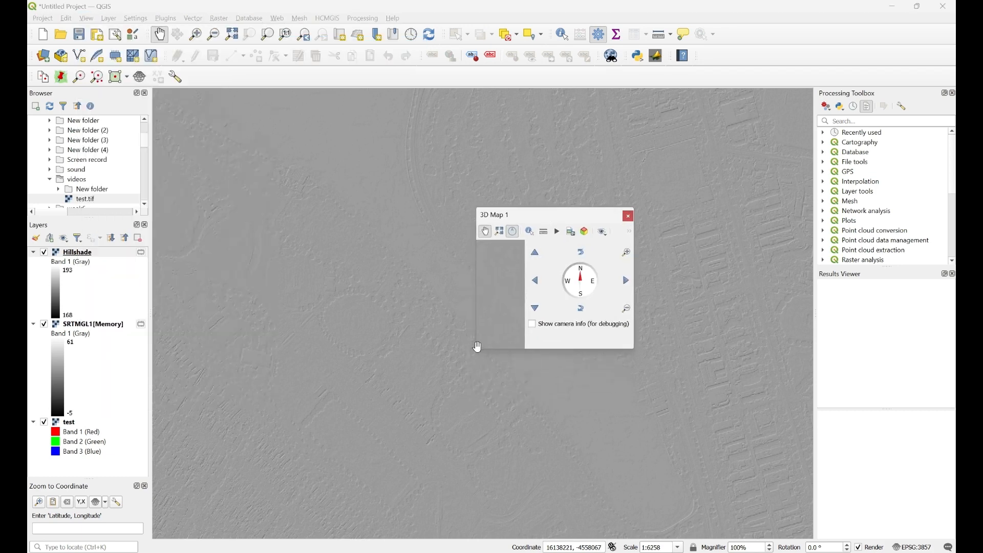
- Enlarge and reposition the 3D Map 1 window, then open its 3D Configuration
drag(483, 349, 290, 442)
drag(518, 455, 519, 517)
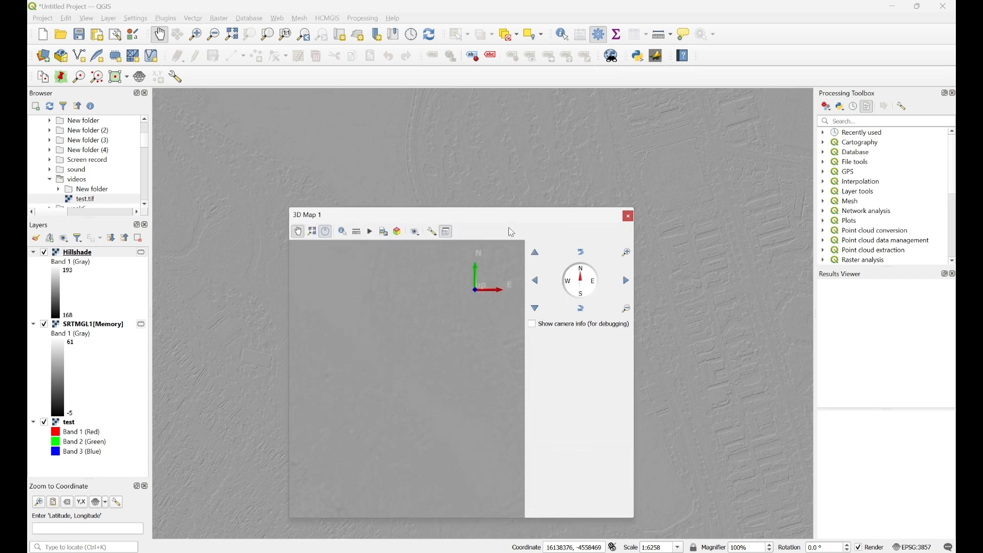
drag(511, 222, 492, 149)
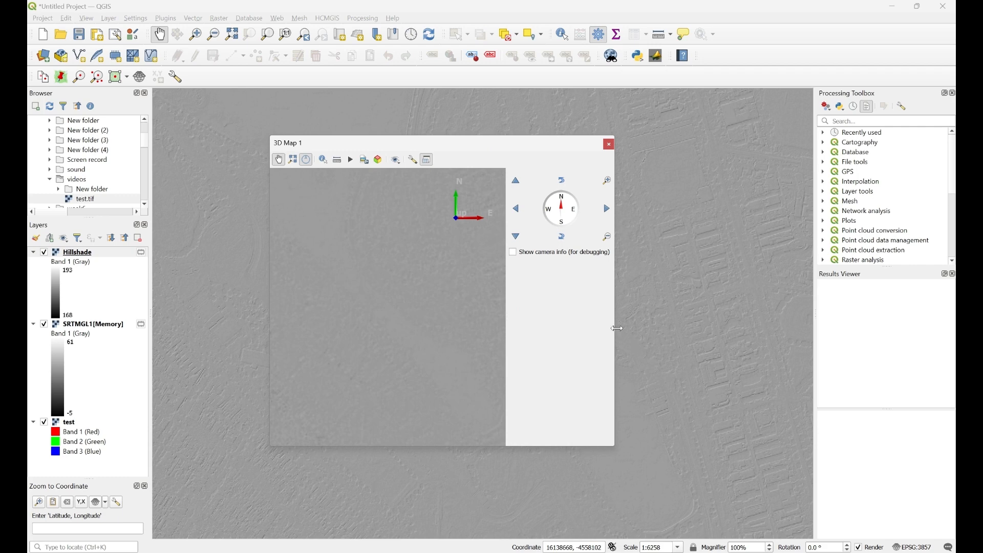
drag(618, 329, 779, 333)
drag(659, 447, 640, 487)
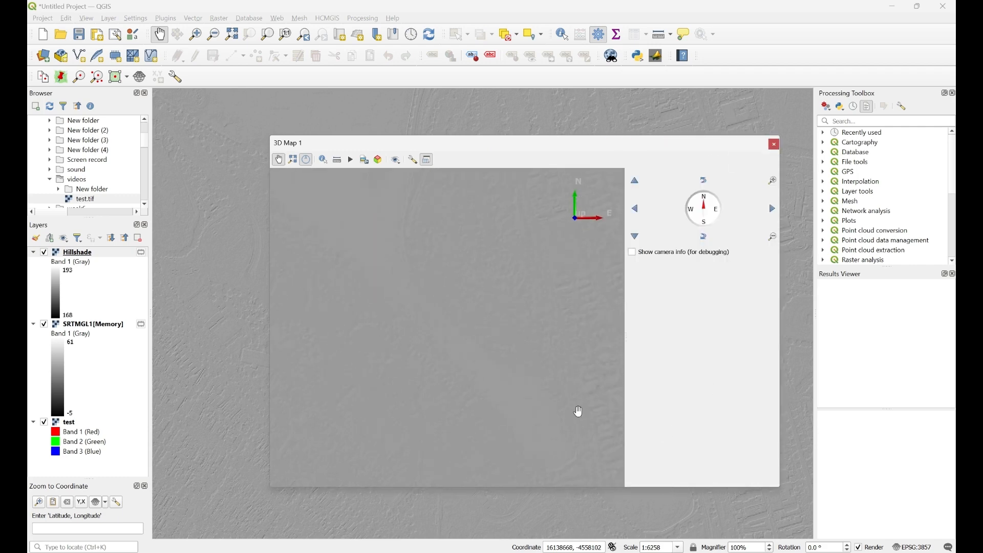
click(412, 160)
click(457, 259)
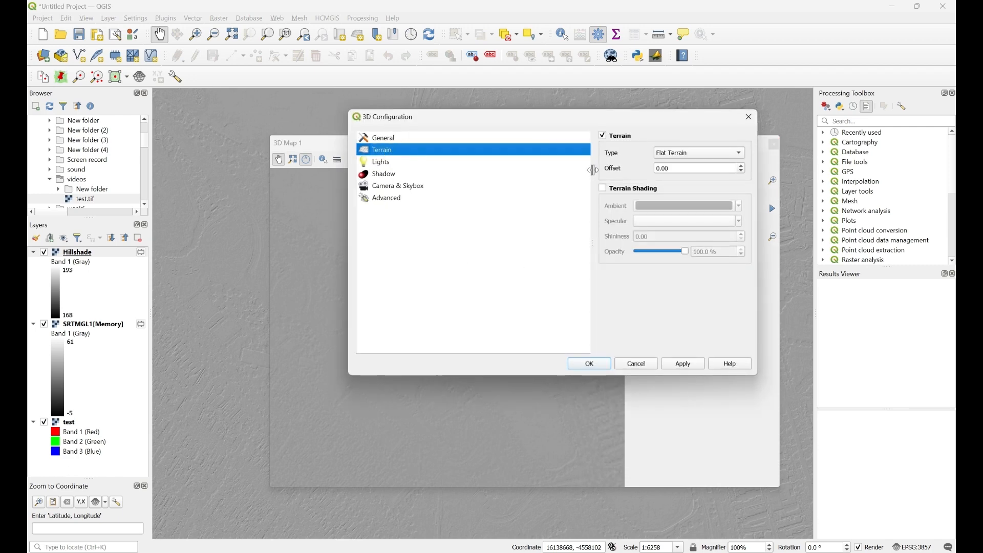
- Set 3D Map 1 terrain to DEM (Raster Layer) from the test layer, vertical scale 2
click(719, 157)
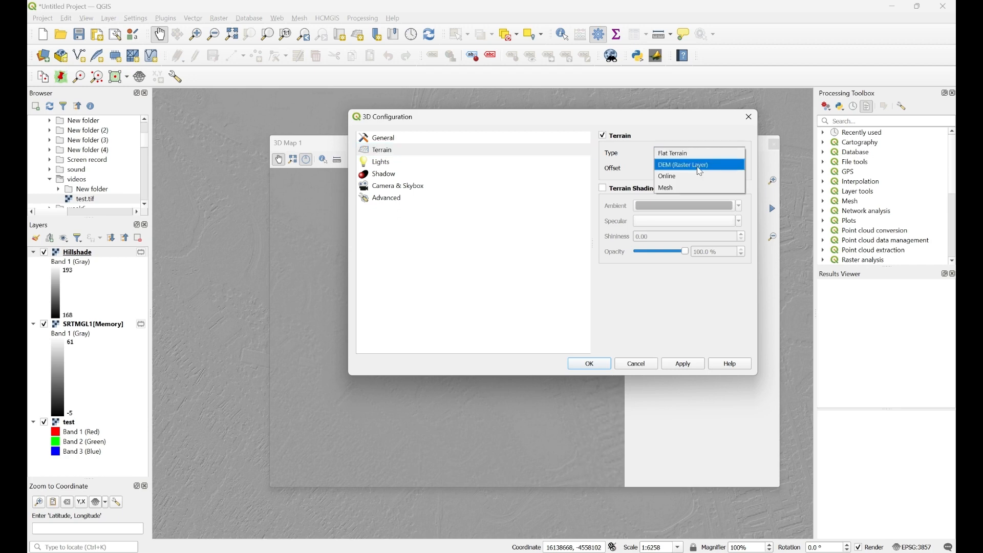
click(699, 166)
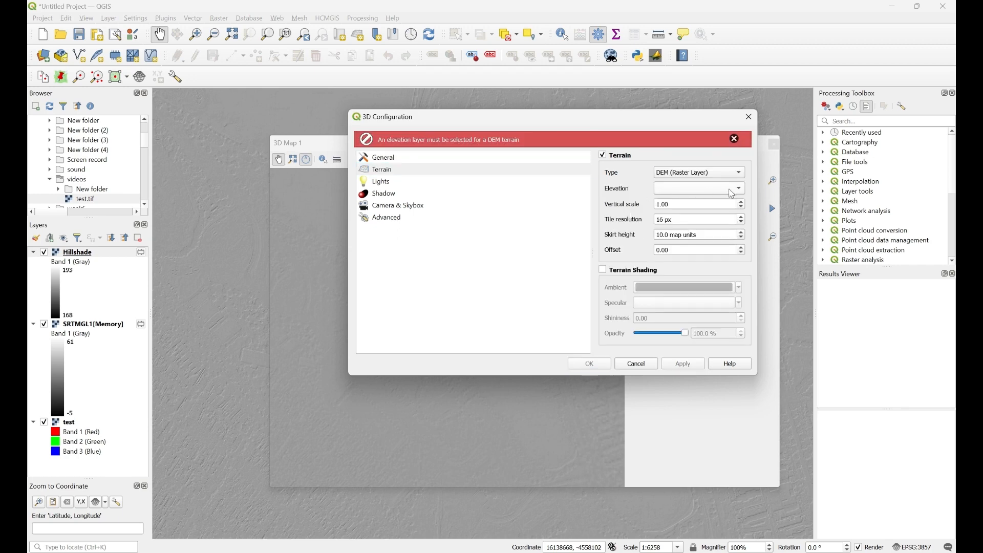
click(740, 189)
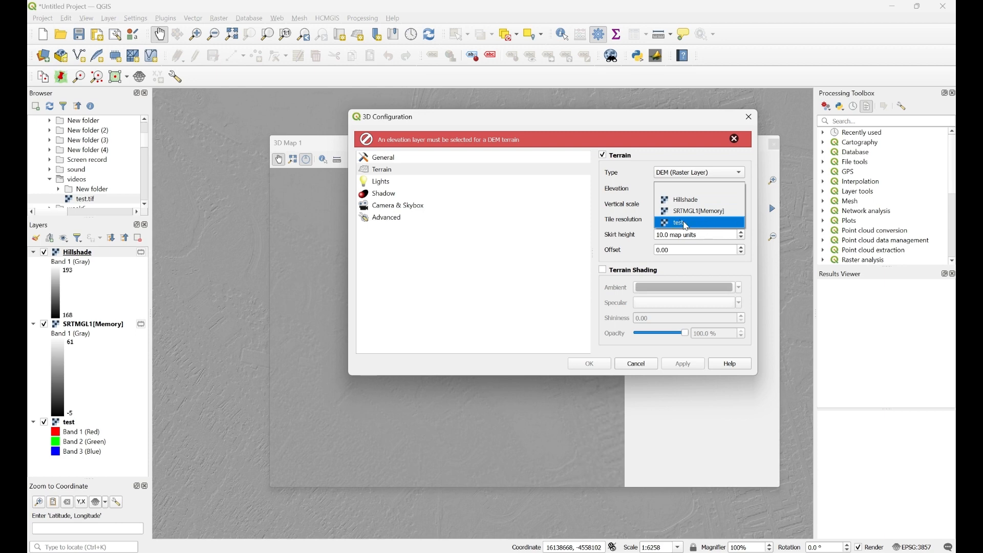
click(686, 224)
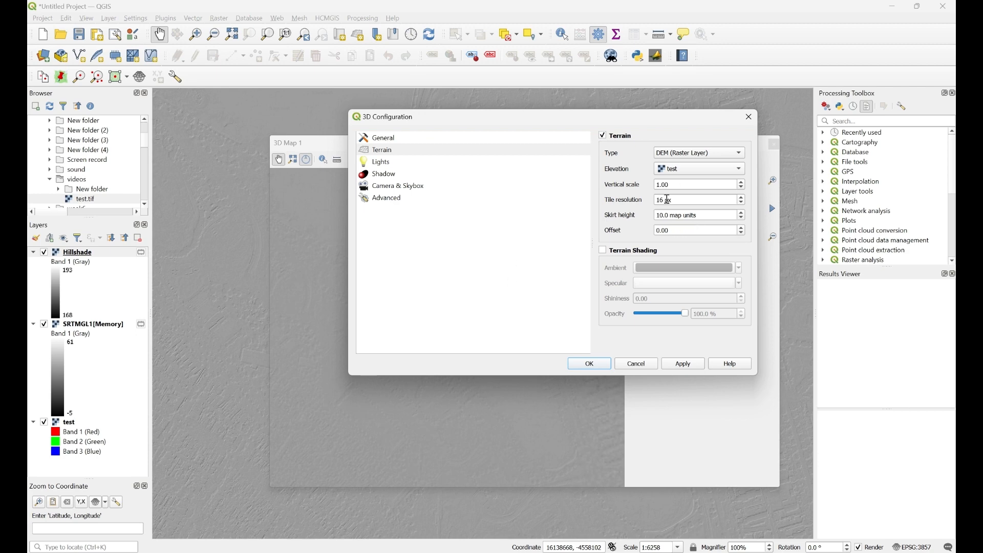
drag(677, 189, 591, 193)
text(2)
key(Return)
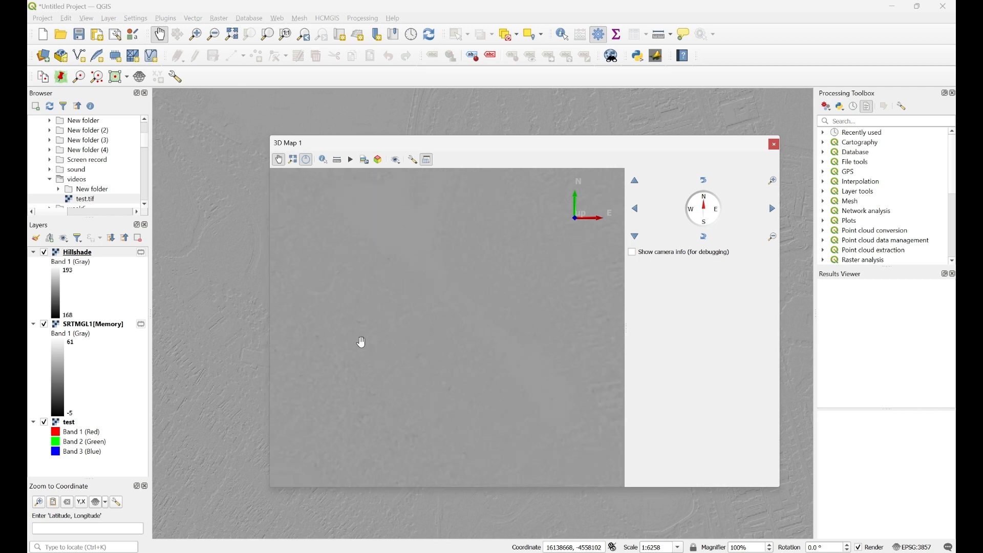
- Pan and tilt the 3D terrain to view its relief at an oblique angle
drag(362, 342, 517, 261)
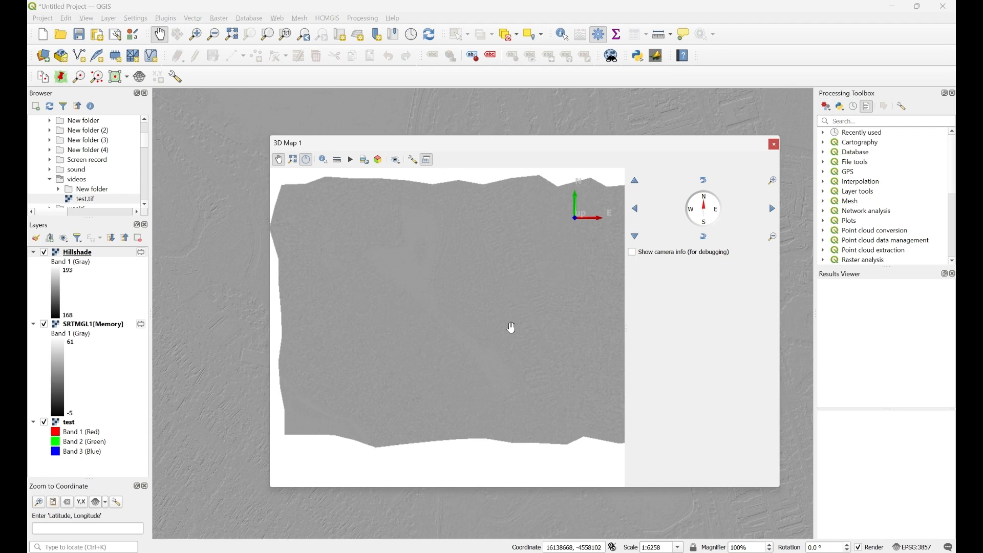
drag(511, 328, 494, 307)
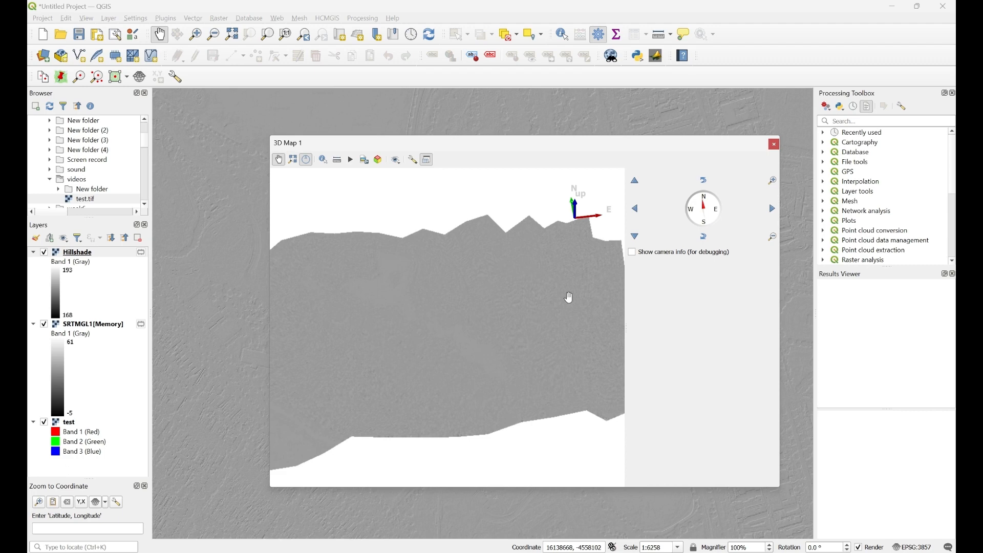
- Close 3D Map 1 and move the test imagery layer to the top of the Layers panel
click(774, 146)
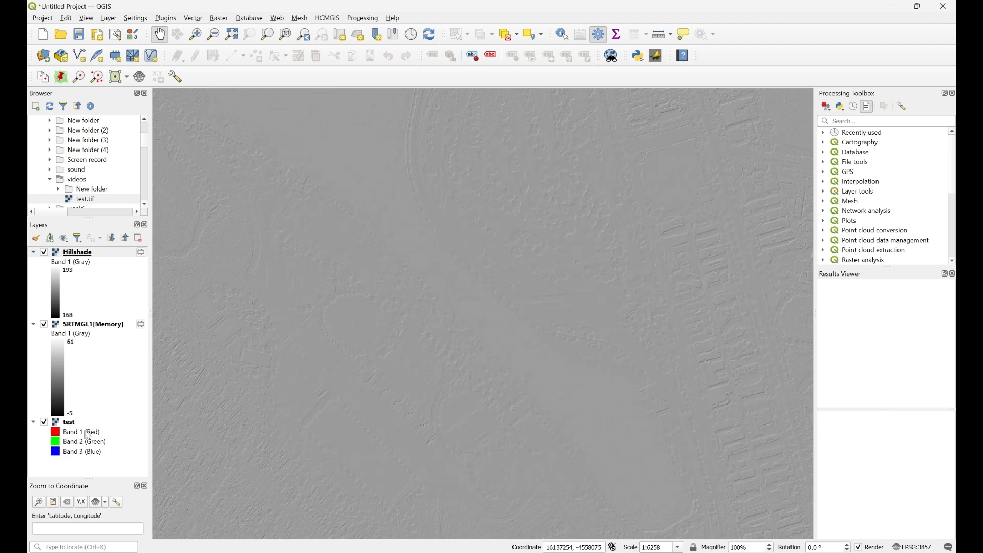
click(70, 423)
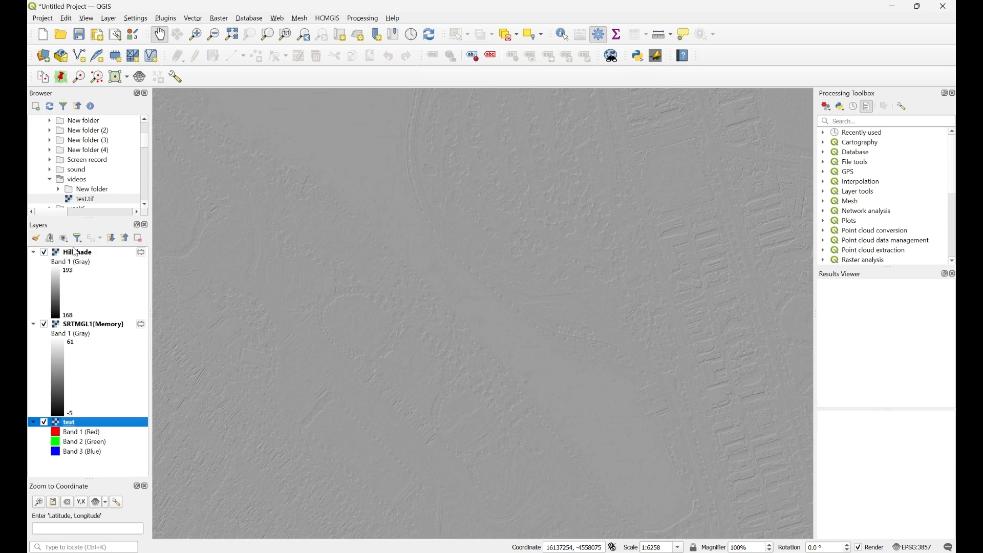
drag(75, 251, 75, 249)
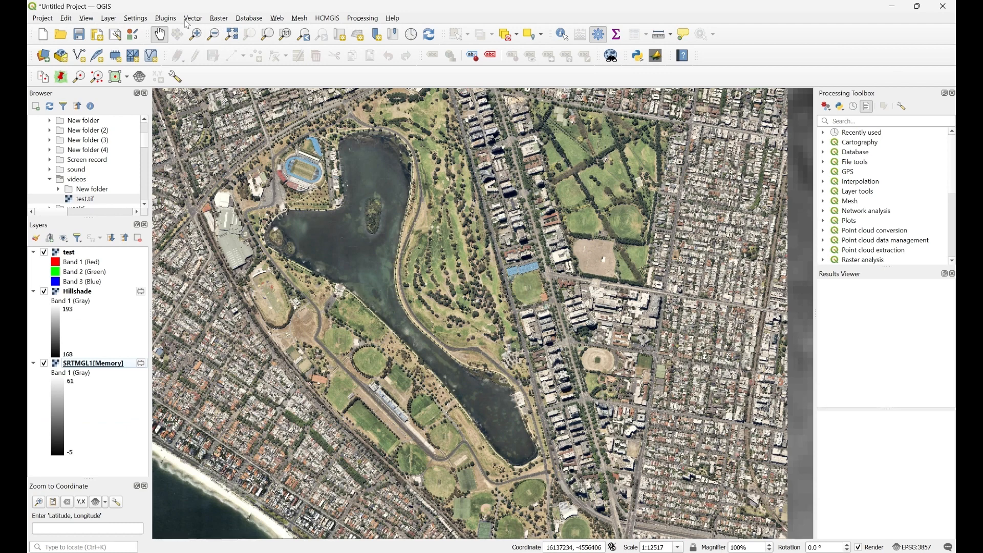
- Create a second 3D map view, then enlarge it and move it up and left
click(88, 19)
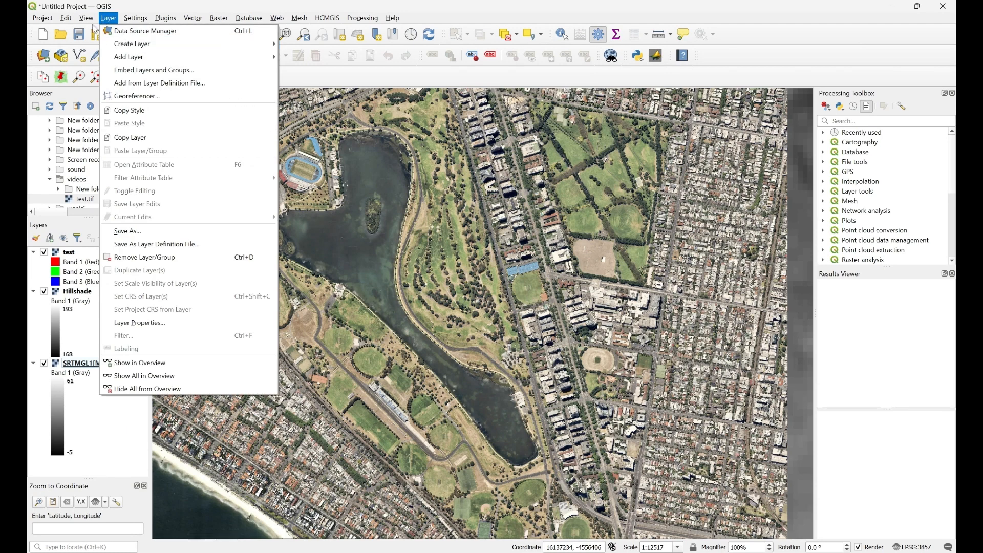
mouse_move(112, 45)
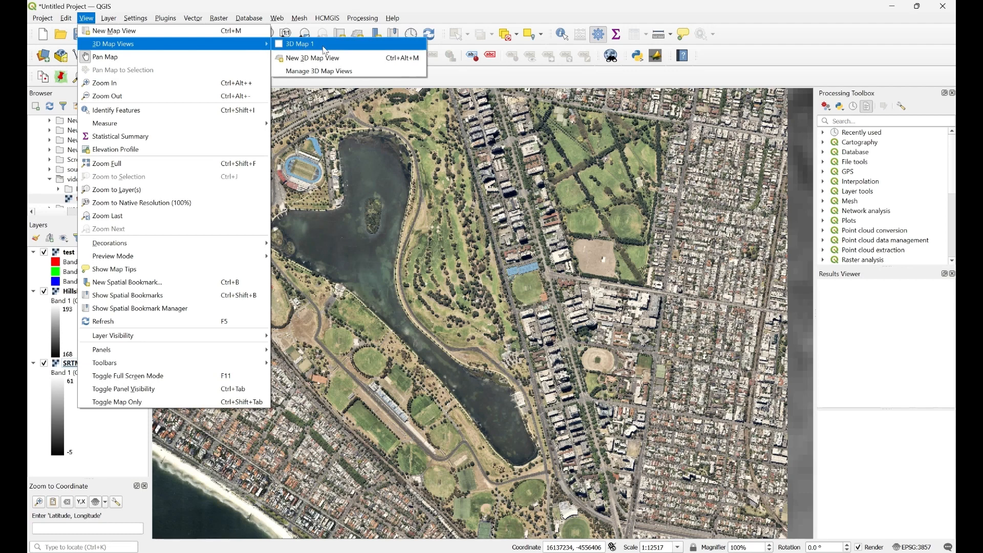
click(337, 59)
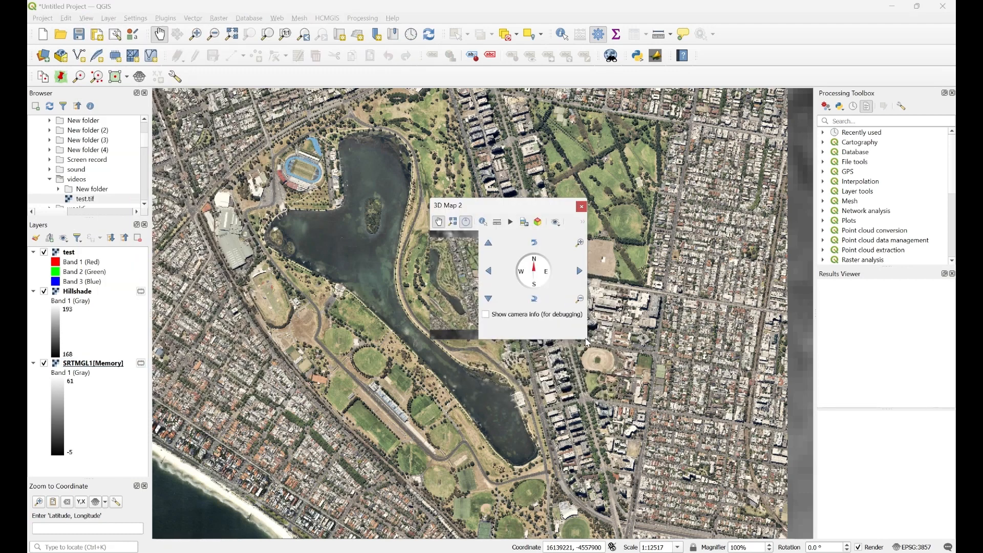
drag(587, 342, 848, 472)
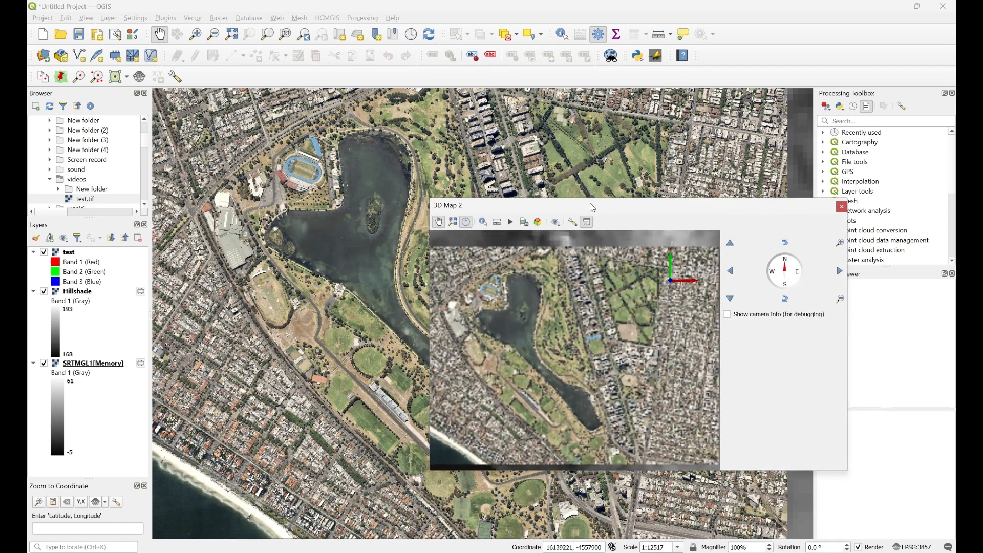
drag(592, 208, 504, 145)
- Configure 3D Map 2 terrain as DEM with the test layer as elevation, then apply
click(484, 159)
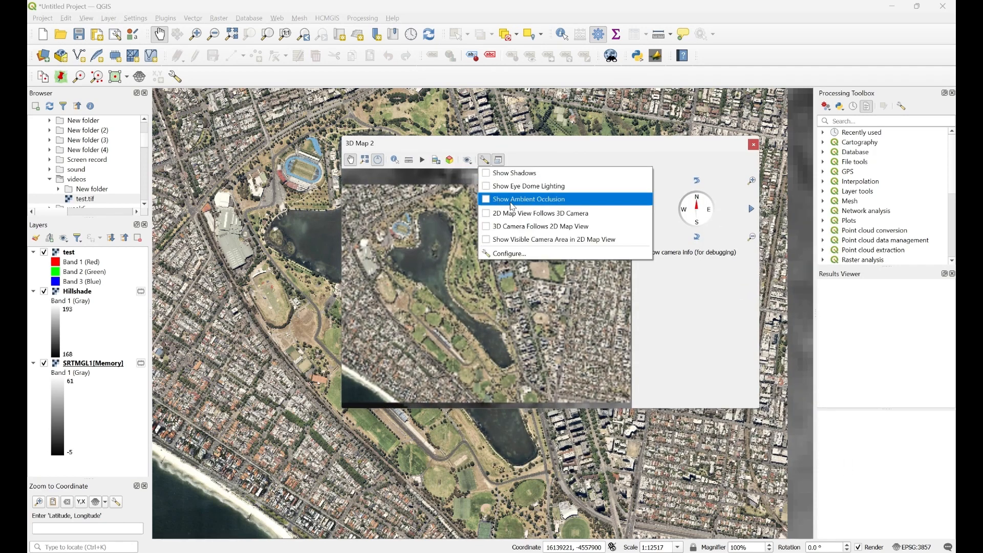
click(526, 254)
click(711, 154)
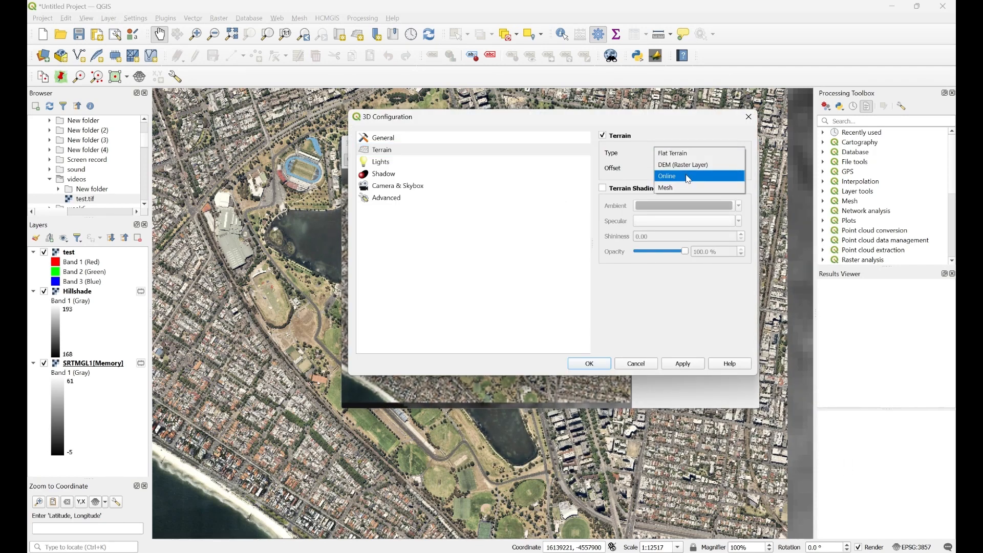
click(712, 175)
click(706, 189)
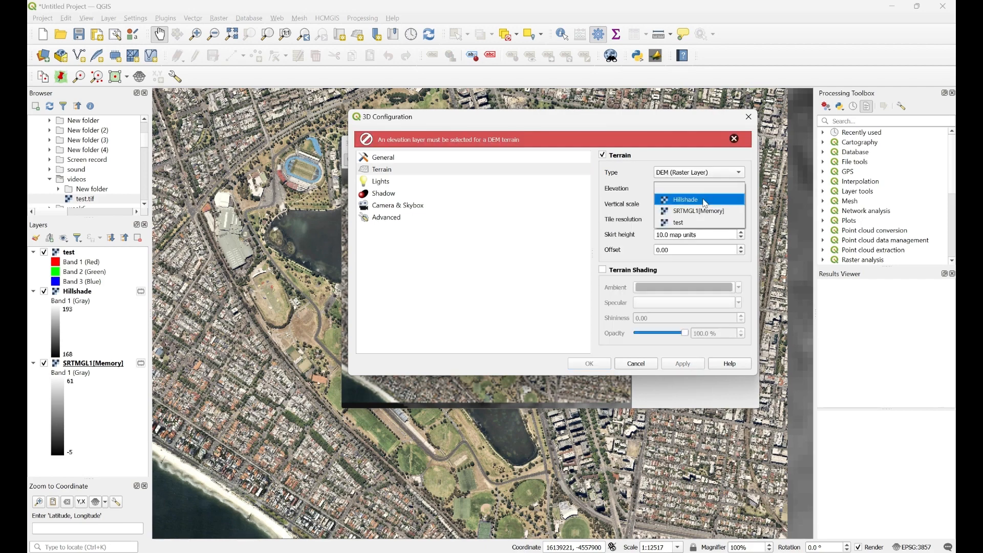
click(695, 222)
click(683, 364)
click(589, 364)
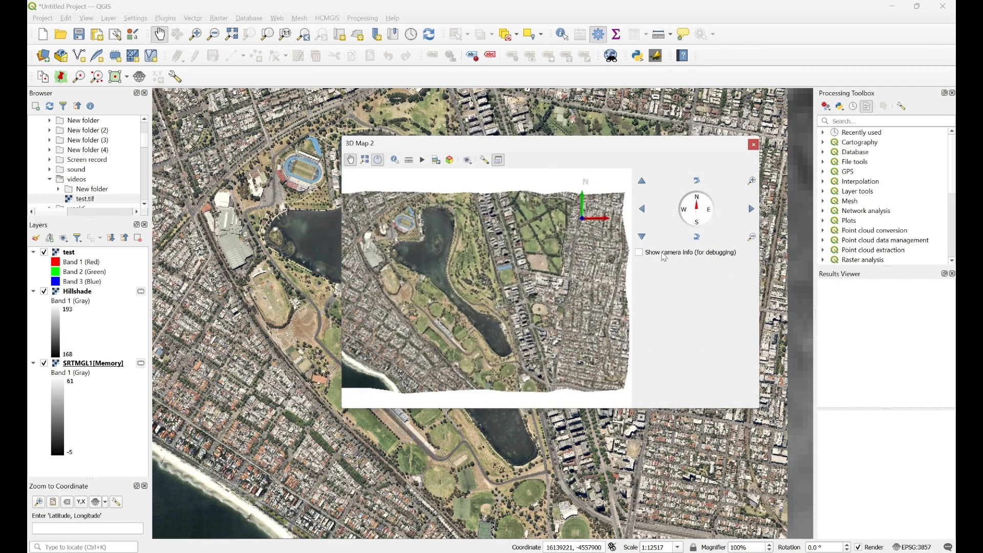
- Tilt and rotate 3D Map 2 for an oblique view of the relief, then close it
drag(503, 297, 438, 259)
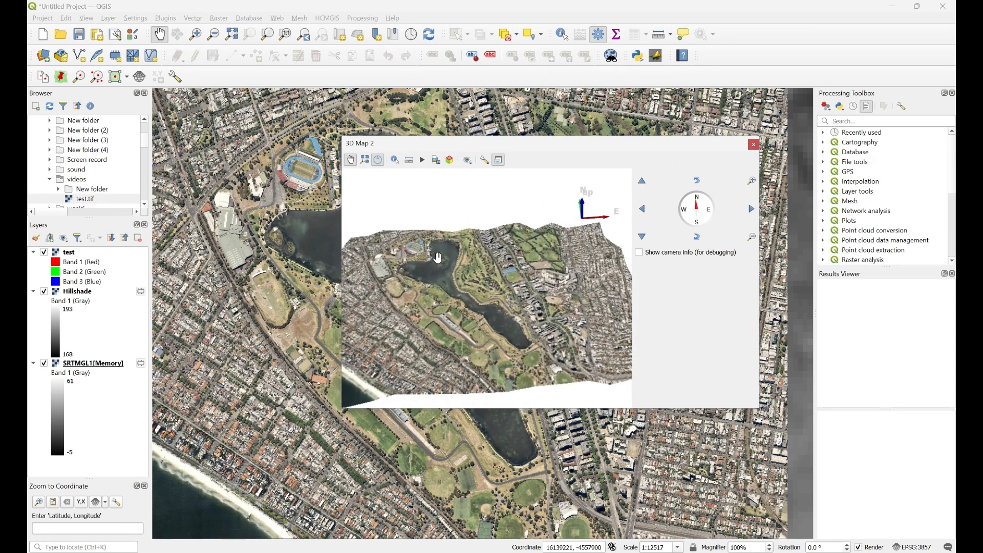
drag(441, 226, 443, 251)
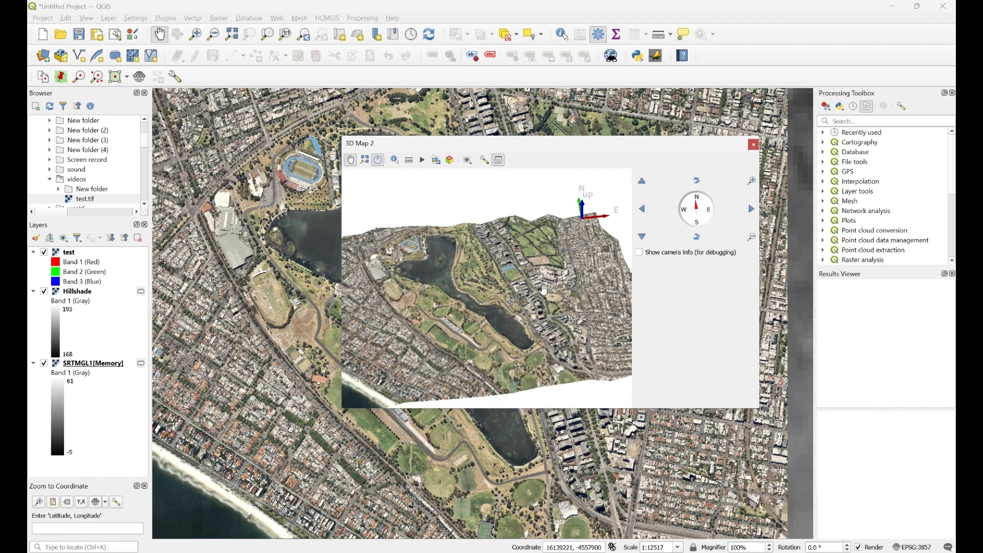
drag(534, 309, 575, 169)
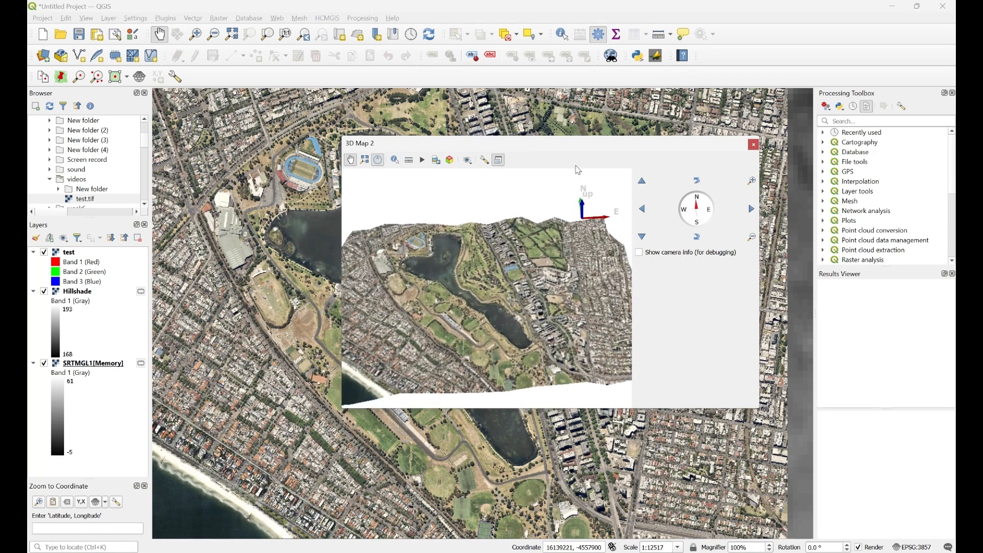
click(753, 145)
scroll(94, 185, down, 1)
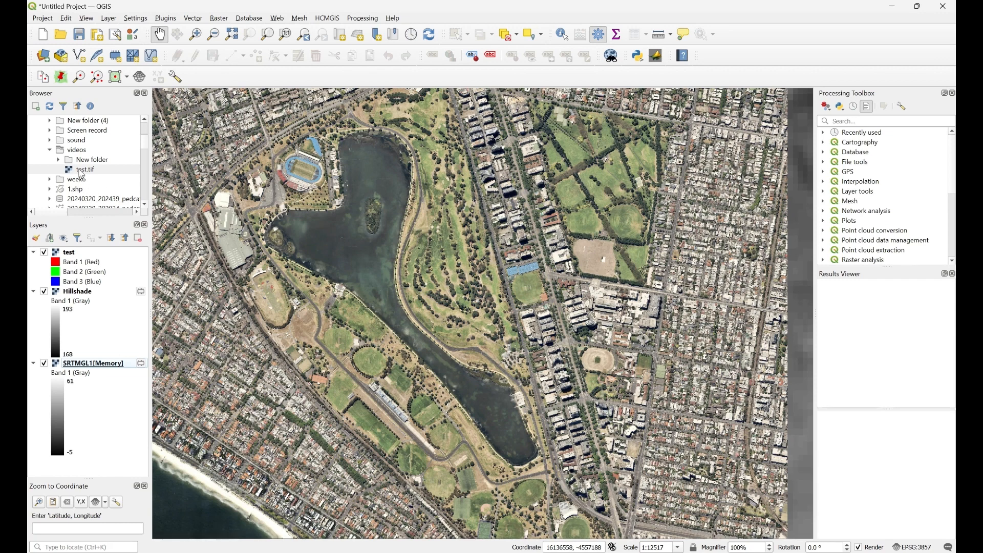
- Add 1.shp from the Browser to the map, accepting the suggested coordinate transformation
click(76, 190)
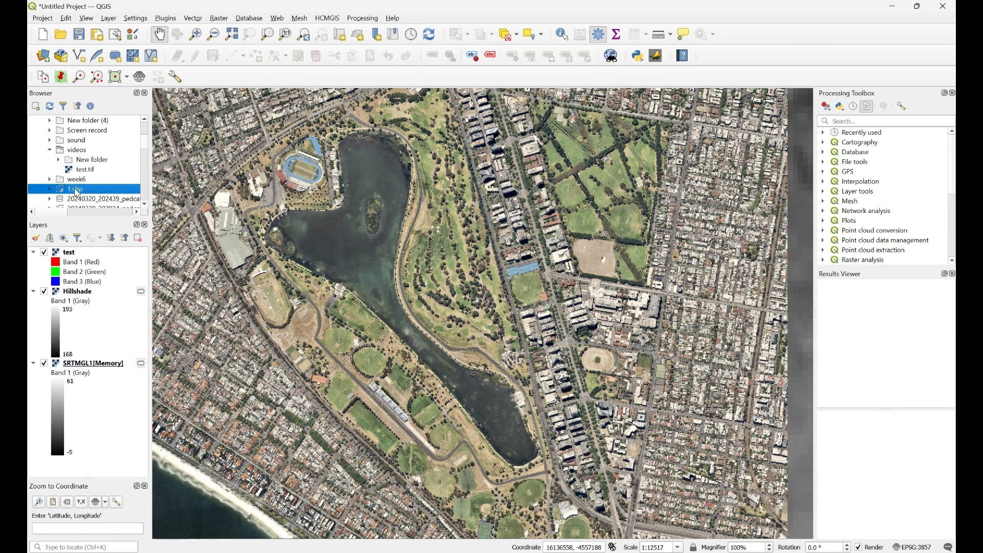
drag(76, 190, 435, 266)
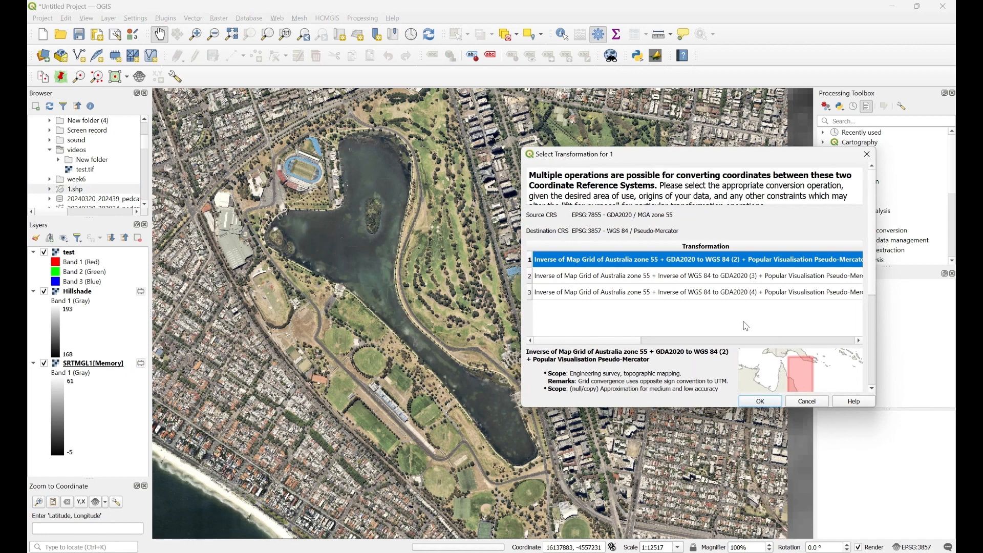
click(776, 404)
scroll(565, 311, down, 2)
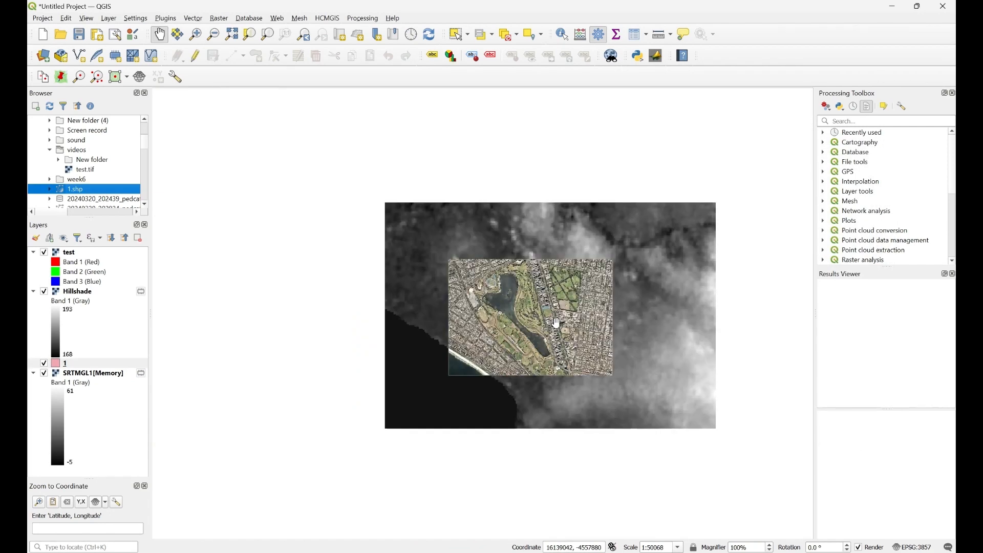
scroll(565, 311, up, 1)
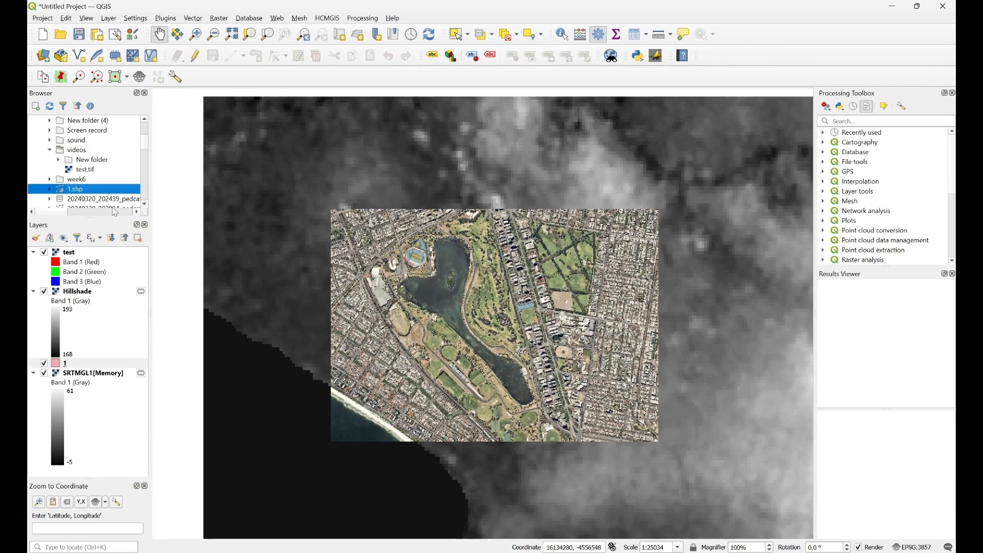
- Add road-corridors.shp from the New folder as a map layer
click(59, 159)
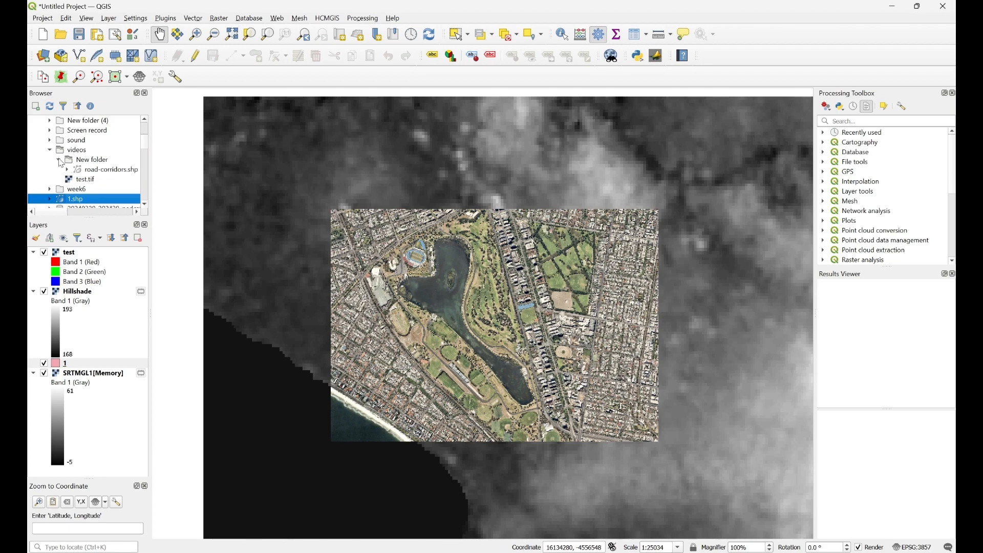
drag(97, 170, 558, 310)
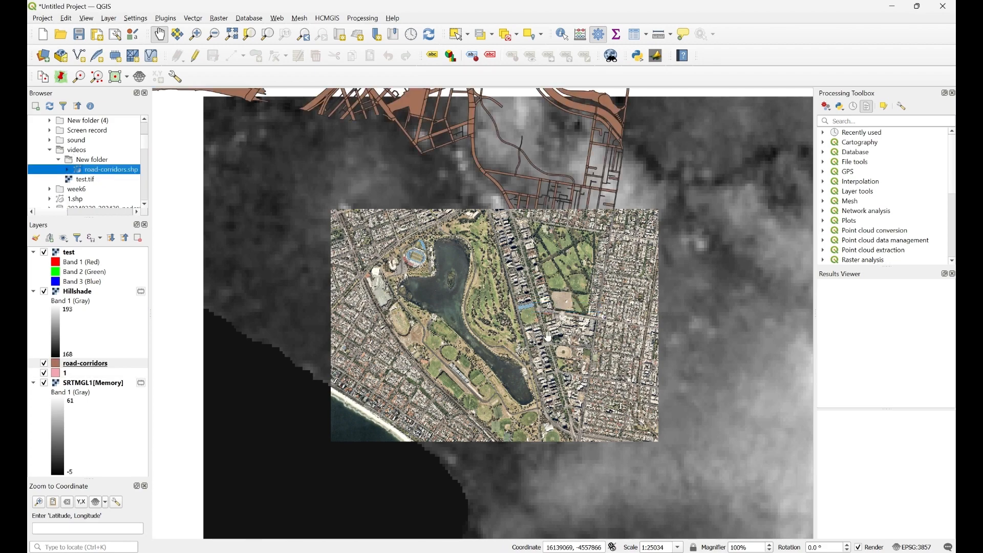
scroll(552, 324, up, 1)
scroll(299, 340, down, 1)
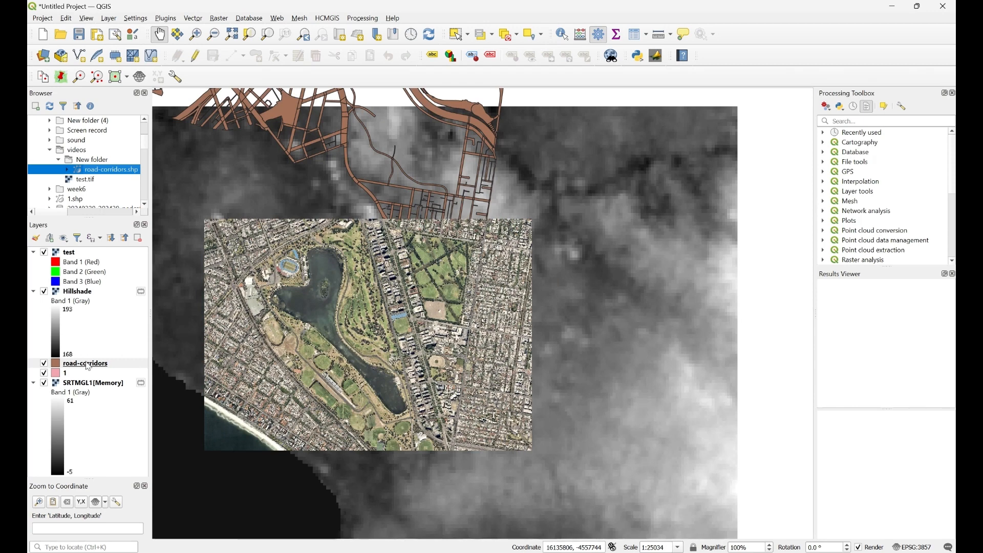
- Move road-corridors to the top of the Layers panel above the imagery and DEM
drag(88, 367, 88, 251)
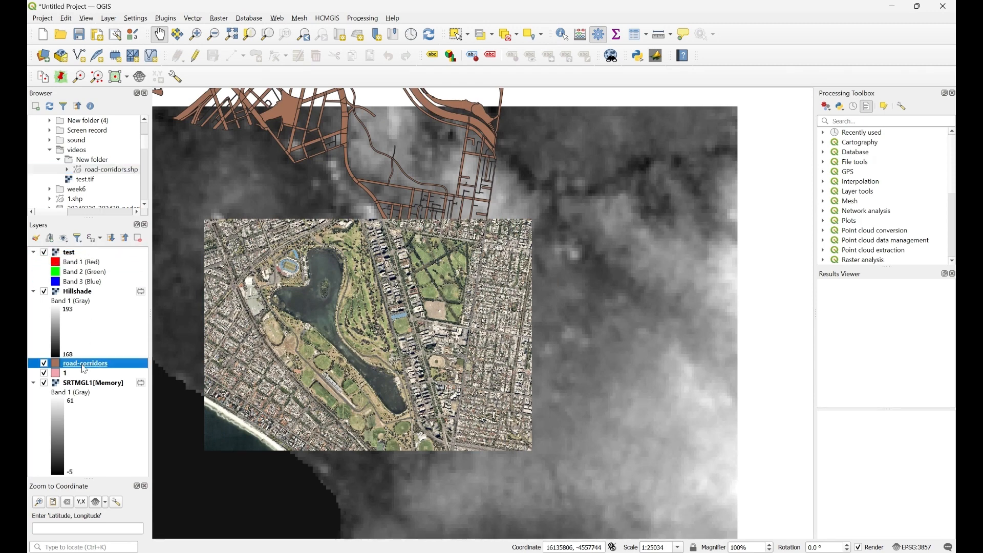
drag(85, 369, 88, 252)
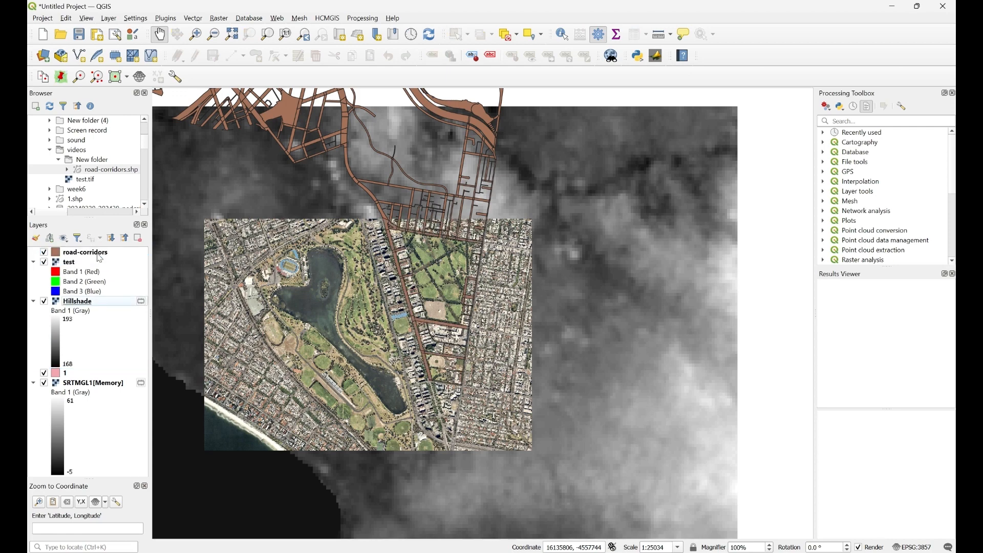
scroll(425, 329, up, 2)
scroll(448, 348, down, 1)
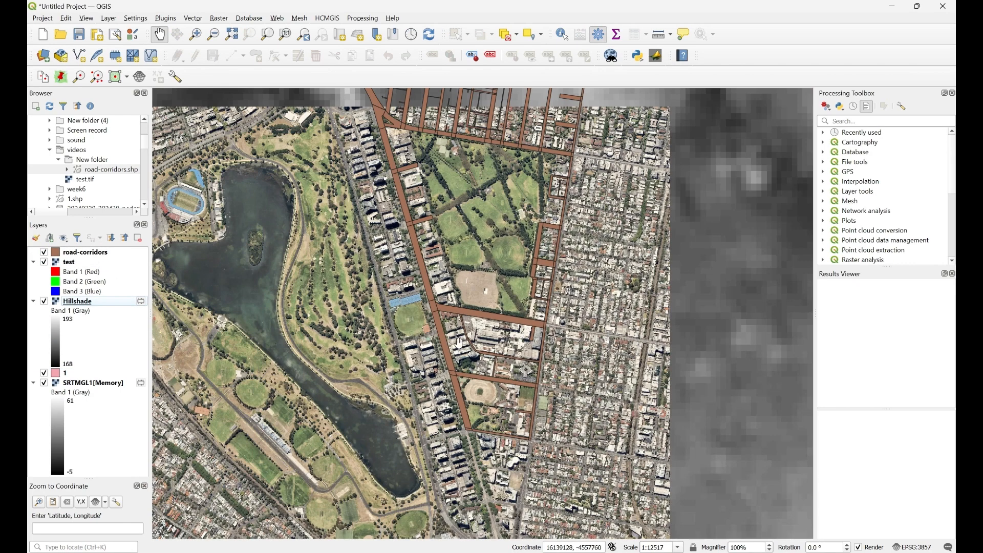
- Open 3D Map 3, enlarge and reposition its window, and pan to the lake and roads
click(106, 18)
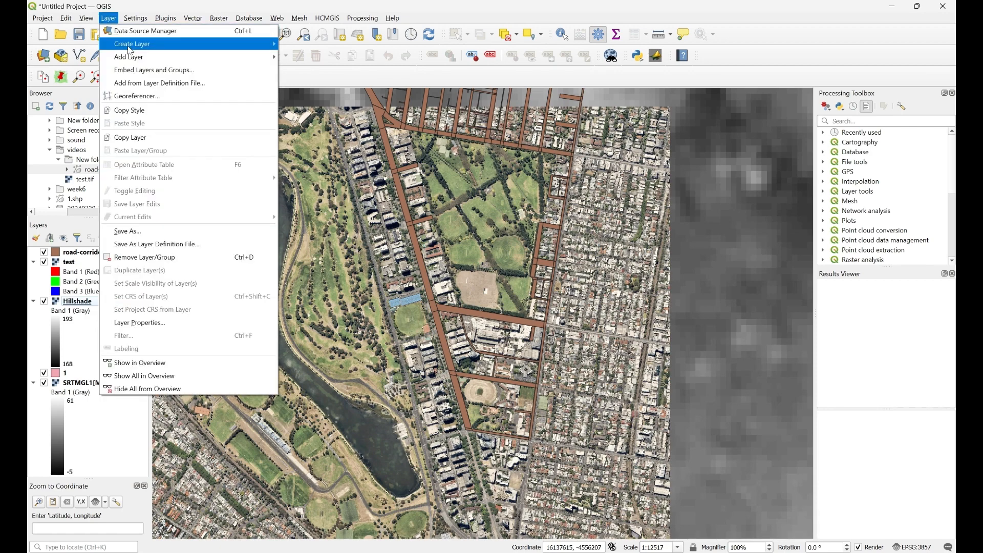
key(Escape)
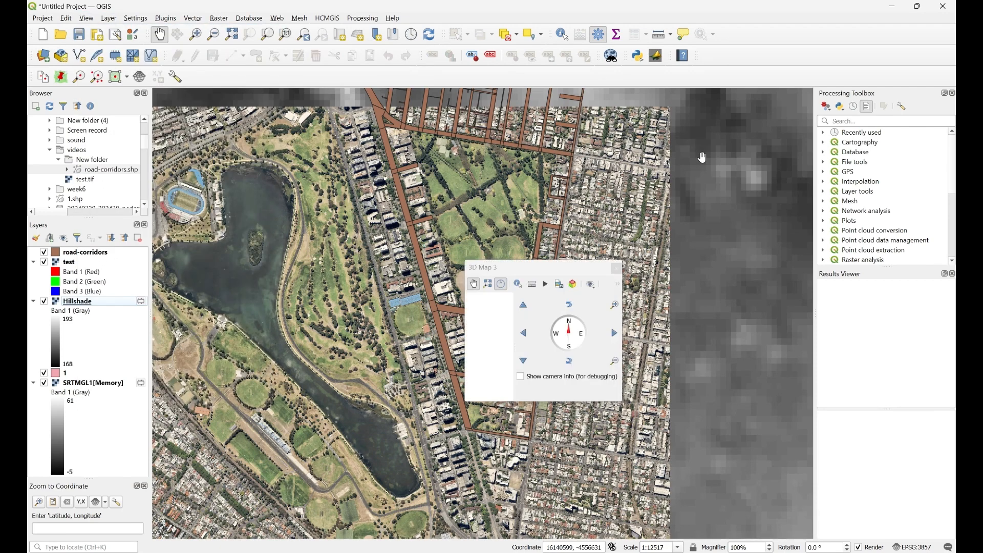
drag(623, 400, 756, 401)
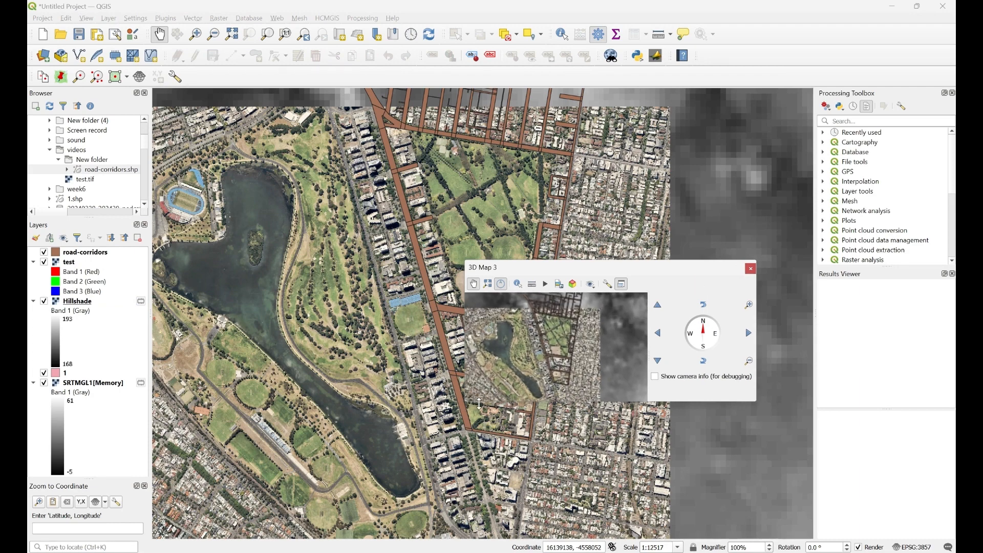
drag(480, 404, 479, 481)
drag(590, 270, 498, 183)
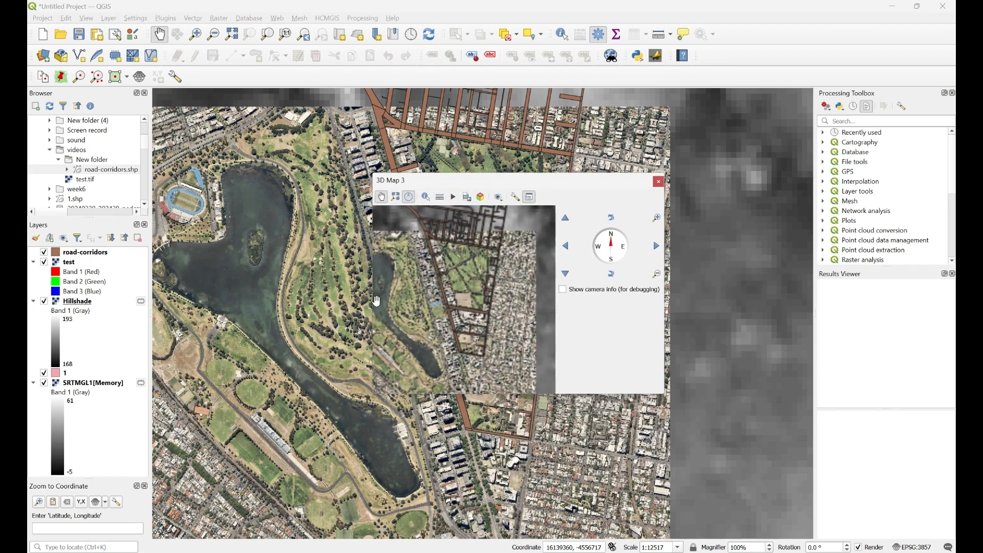
drag(373, 298, 302, 287)
drag(387, 314, 477, 337)
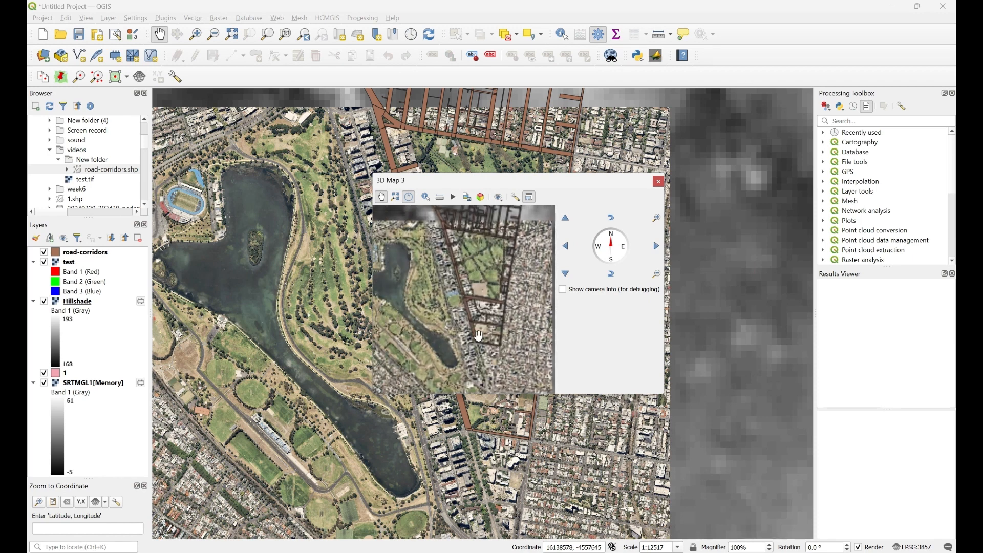
click(515, 198)
- Set 3D Map 3 terrain to DEM (Raster Layer) using SRTMGL1 as elevation and apply
click(540, 290)
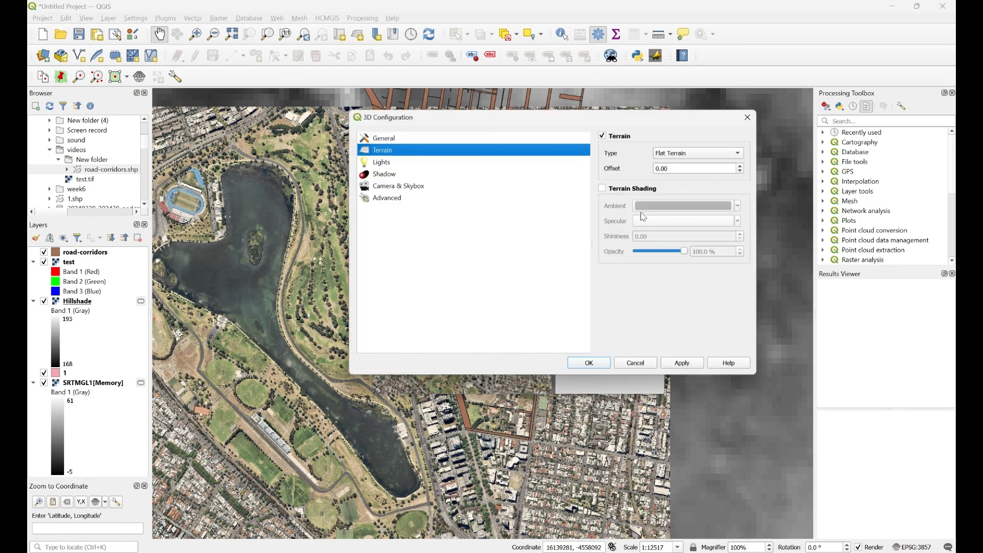
click(699, 153)
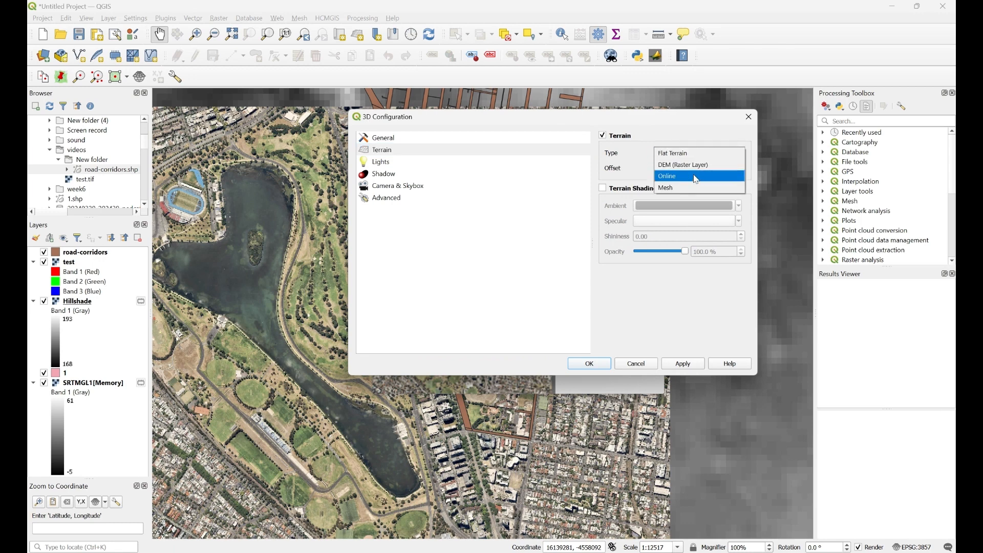
click(696, 176)
click(699, 153)
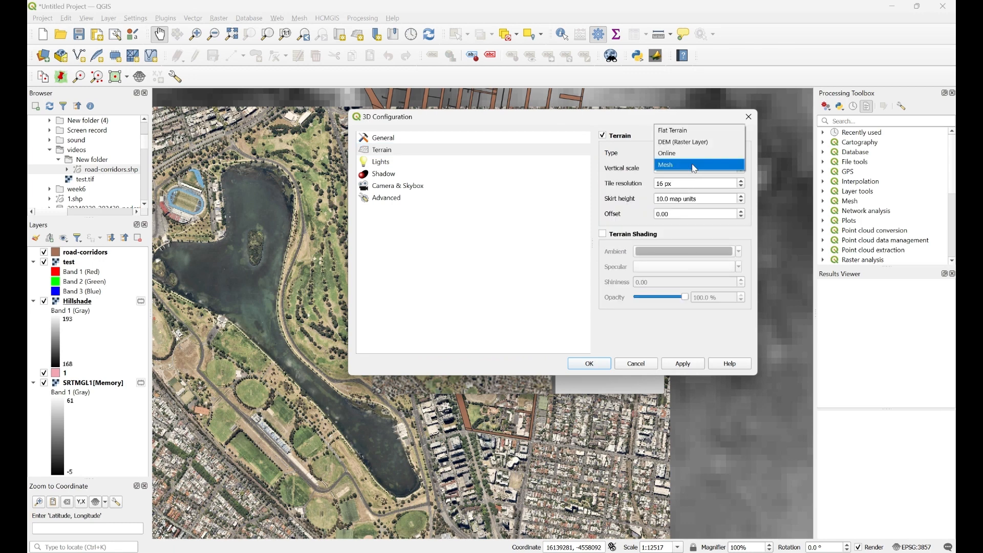
click(691, 142)
click(709, 190)
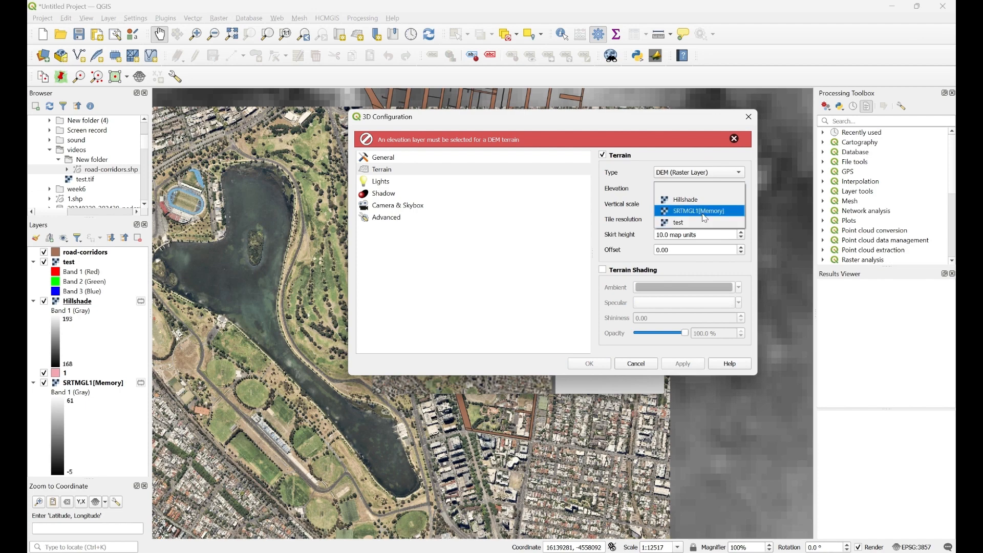
click(705, 223)
click(589, 364)
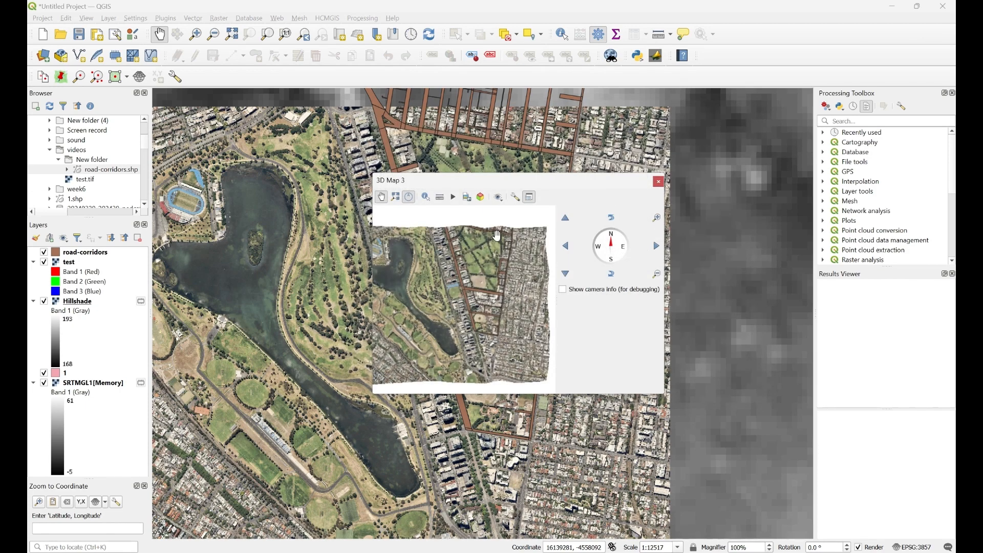
- Zoom and orbit the draped terrain to view the lake from another side
scroll(407, 314, down, 2)
scroll(415, 288, down, 2)
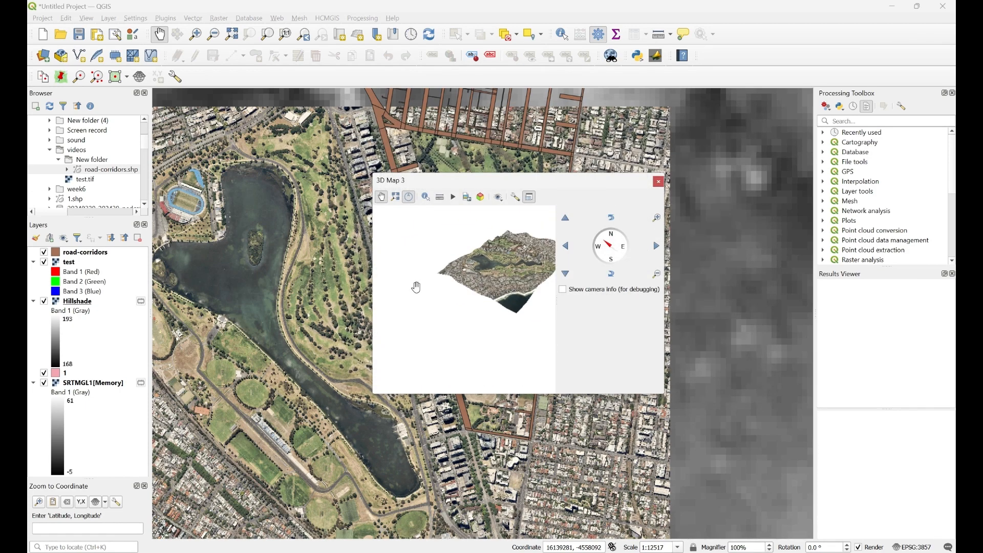
scroll(504, 247, up, 5)
scroll(449, 235, up, 2)
scroll(445, 271, up, 2)
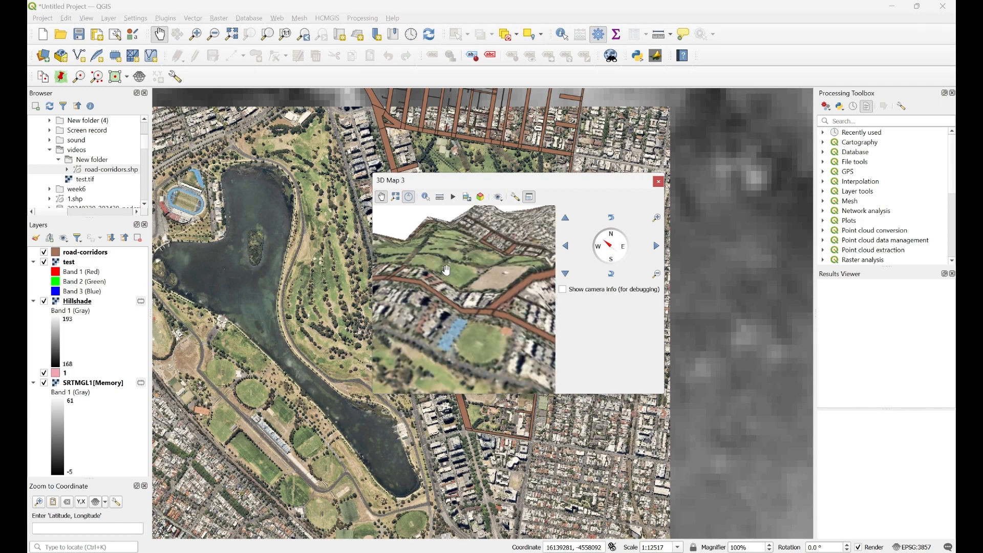
scroll(472, 301, down, 4)
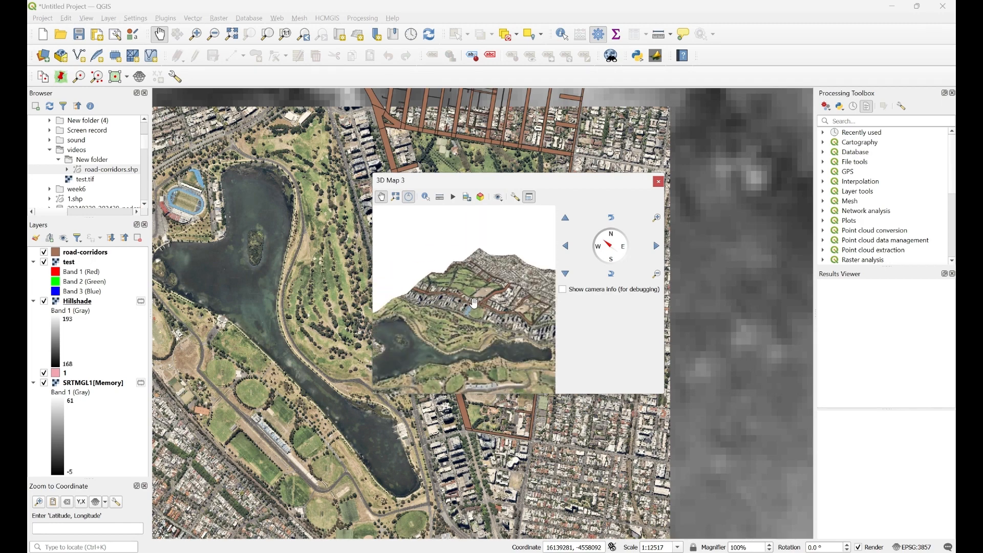
drag(474, 297, 522, 327)
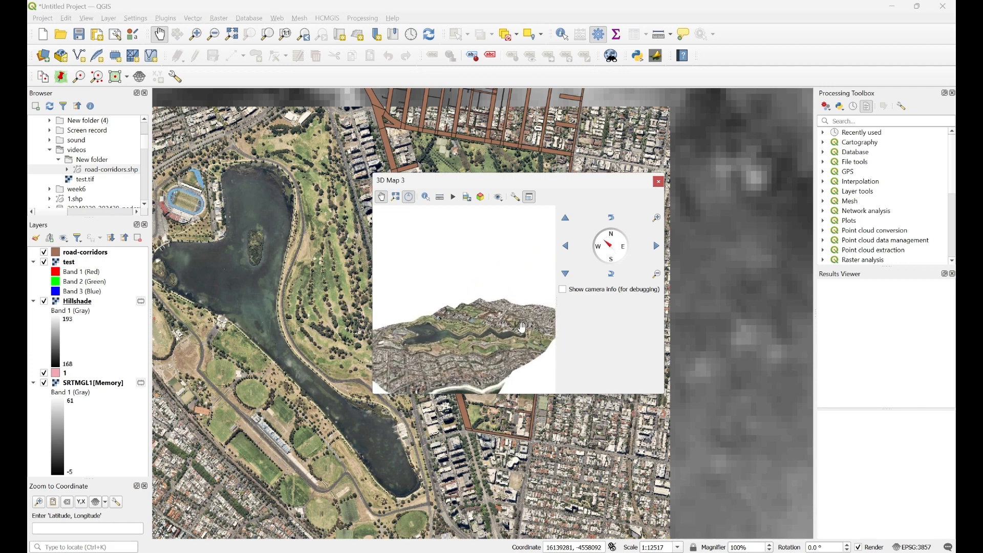